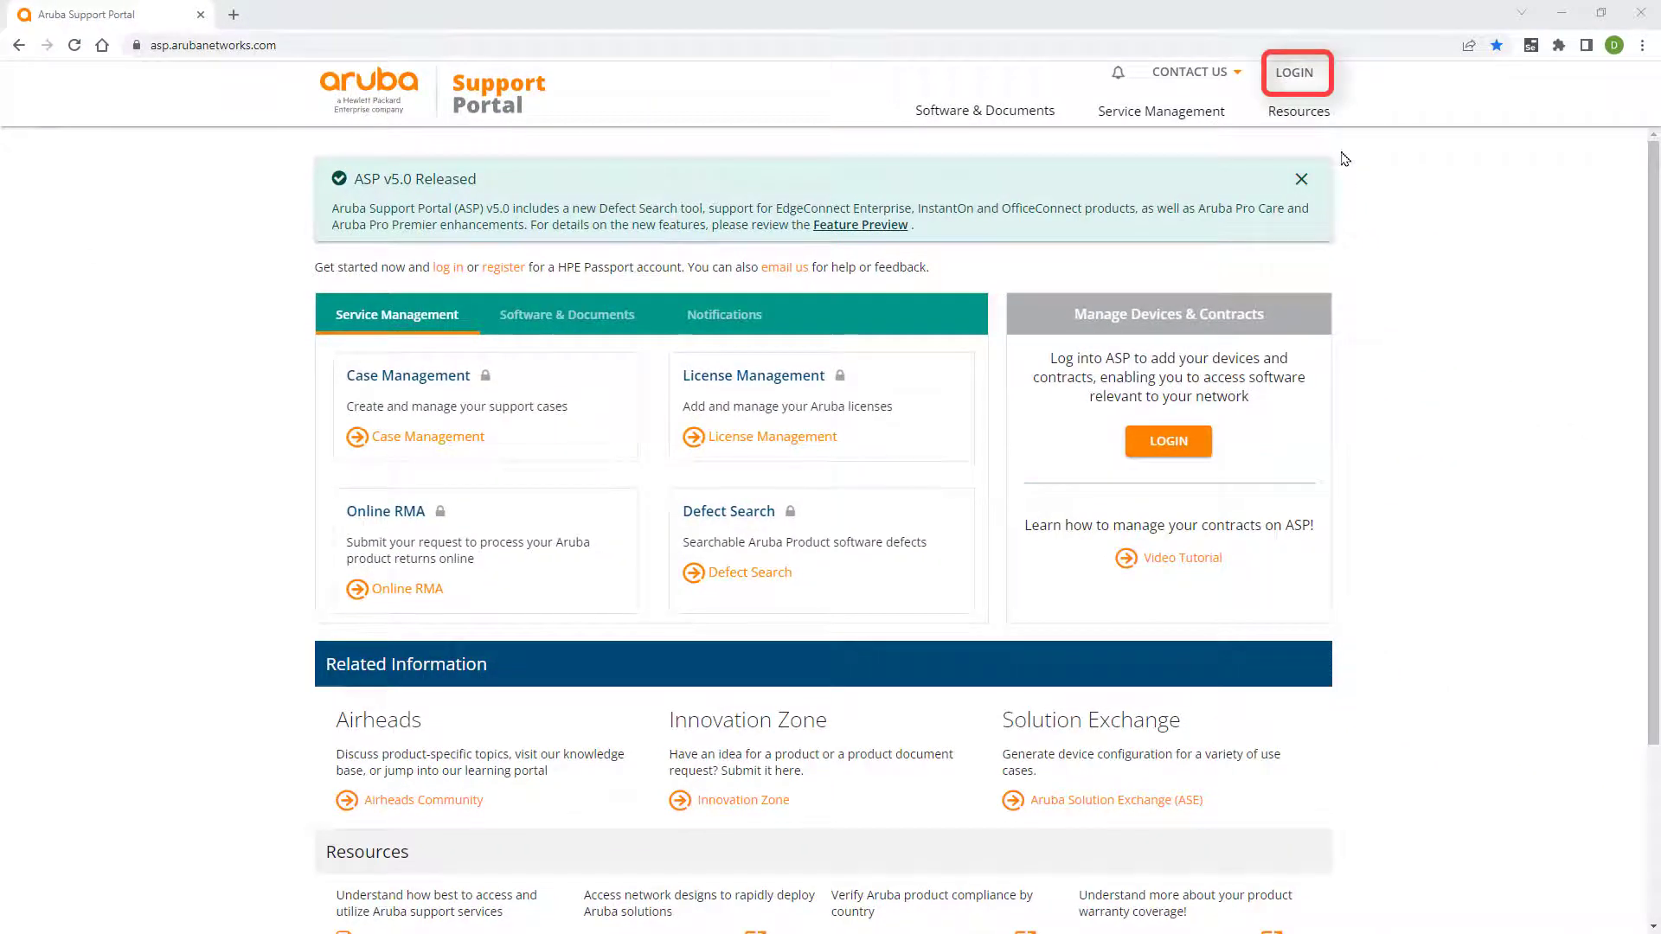
- Sign in to the Aruba Support Portal with the Reseller Partner Login
{"action": "left_click", "coordinate": [1295, 72]}
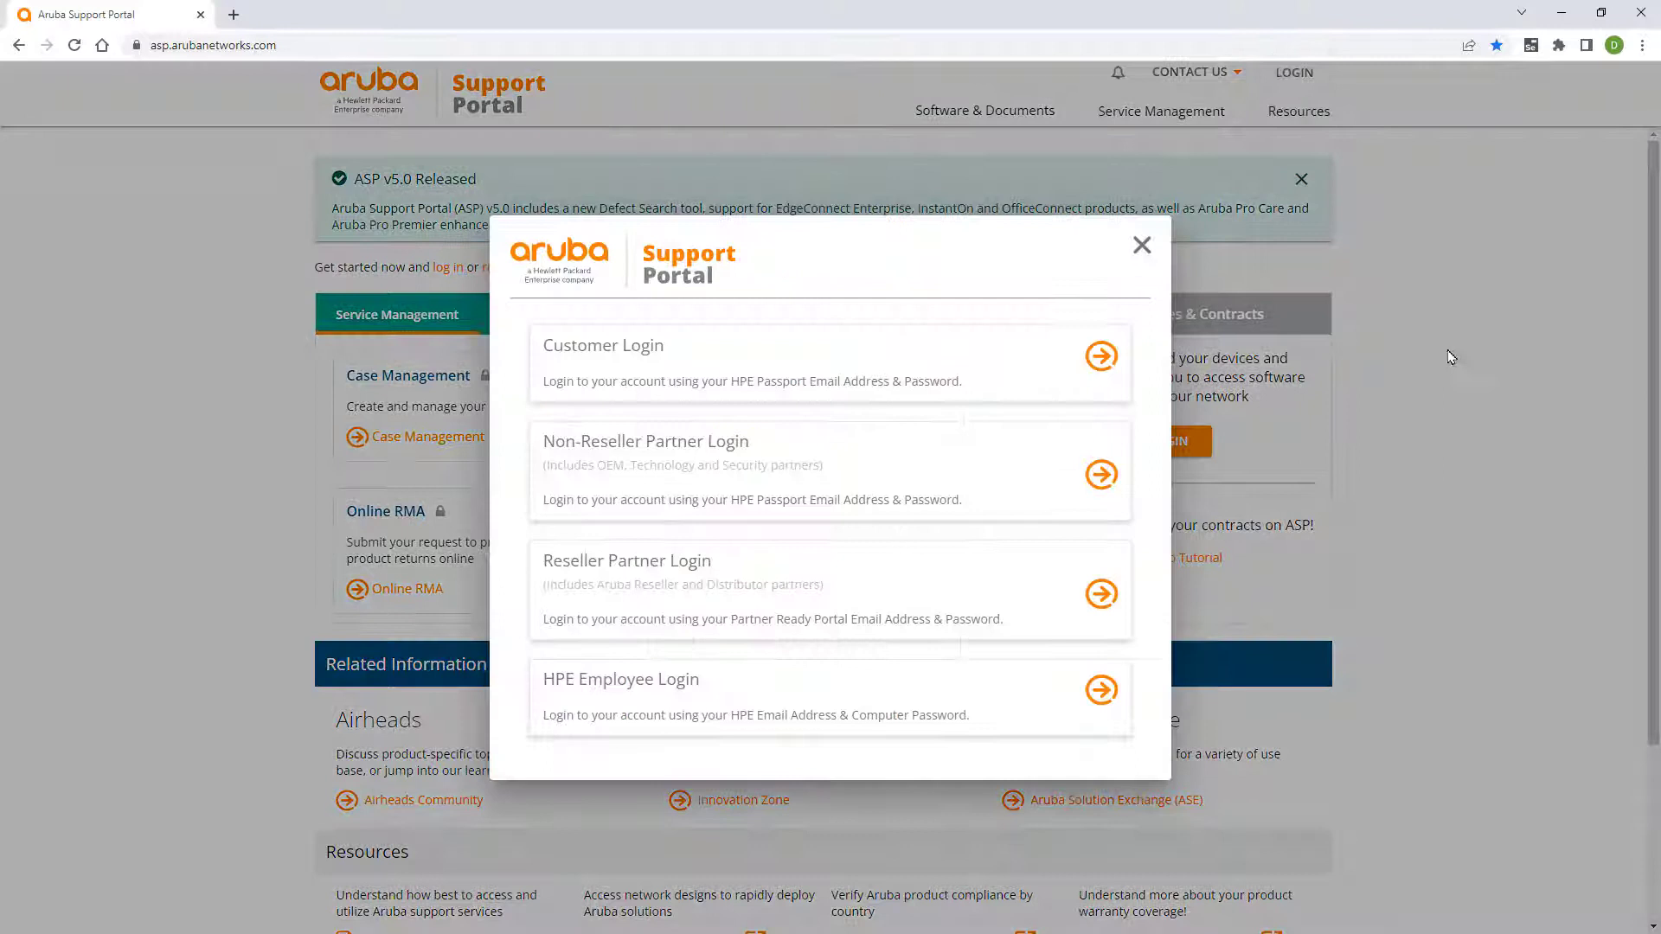
{"action": "left_click", "coordinate": [1100, 595]}
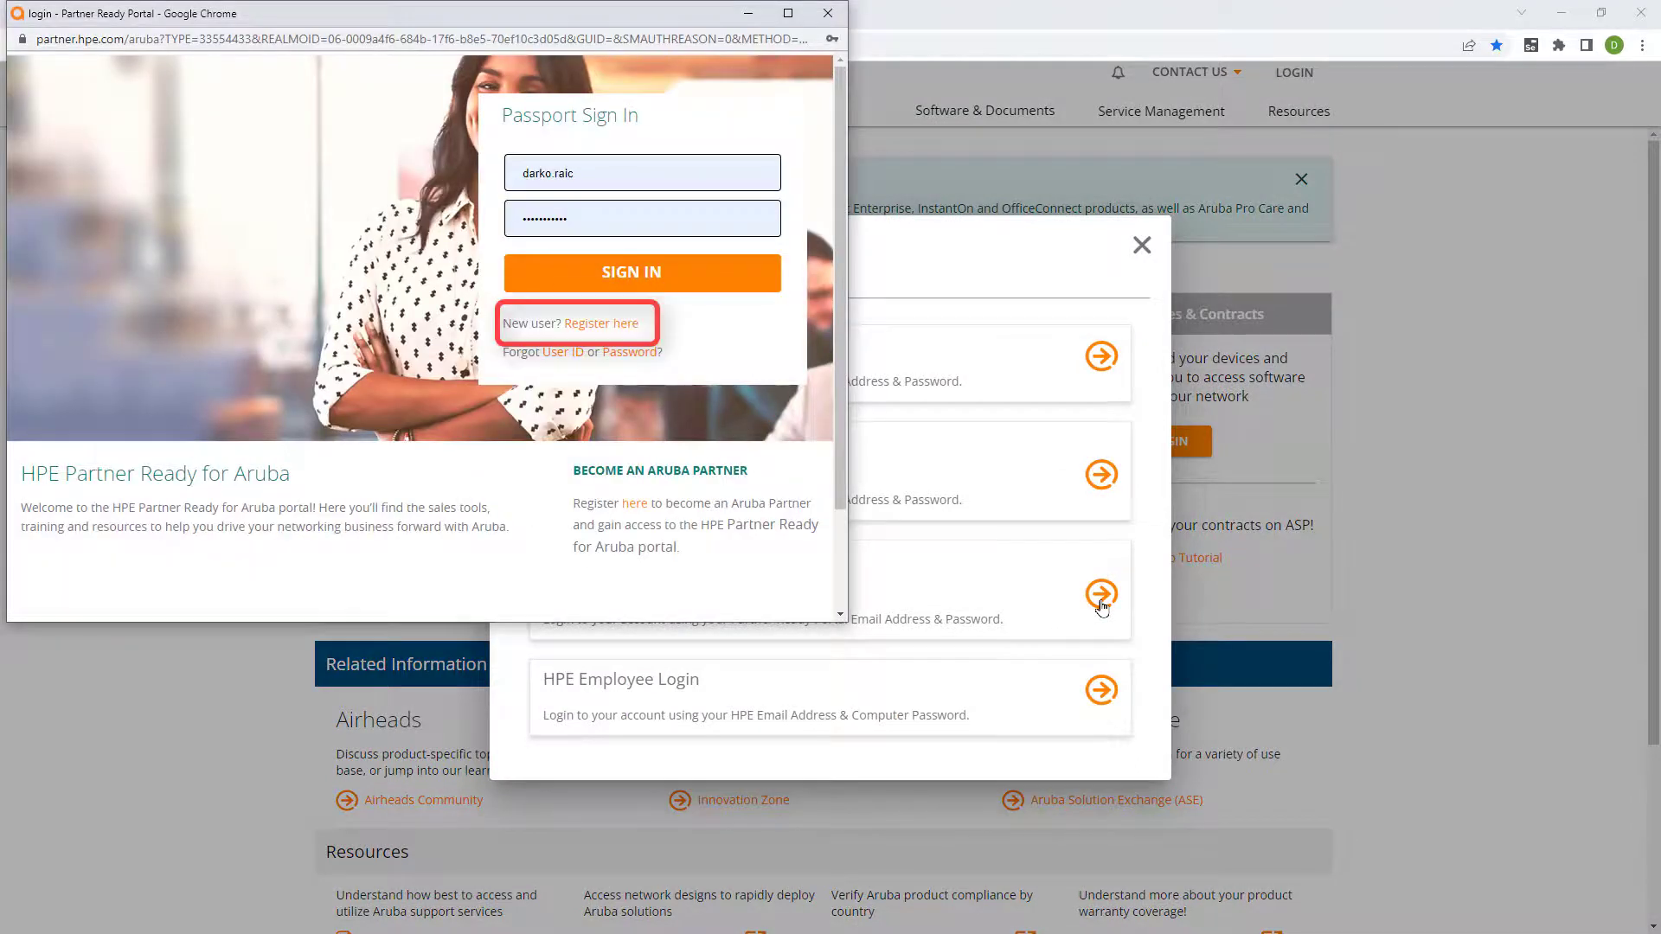
{"action": "left_click", "coordinate": [631, 273]}
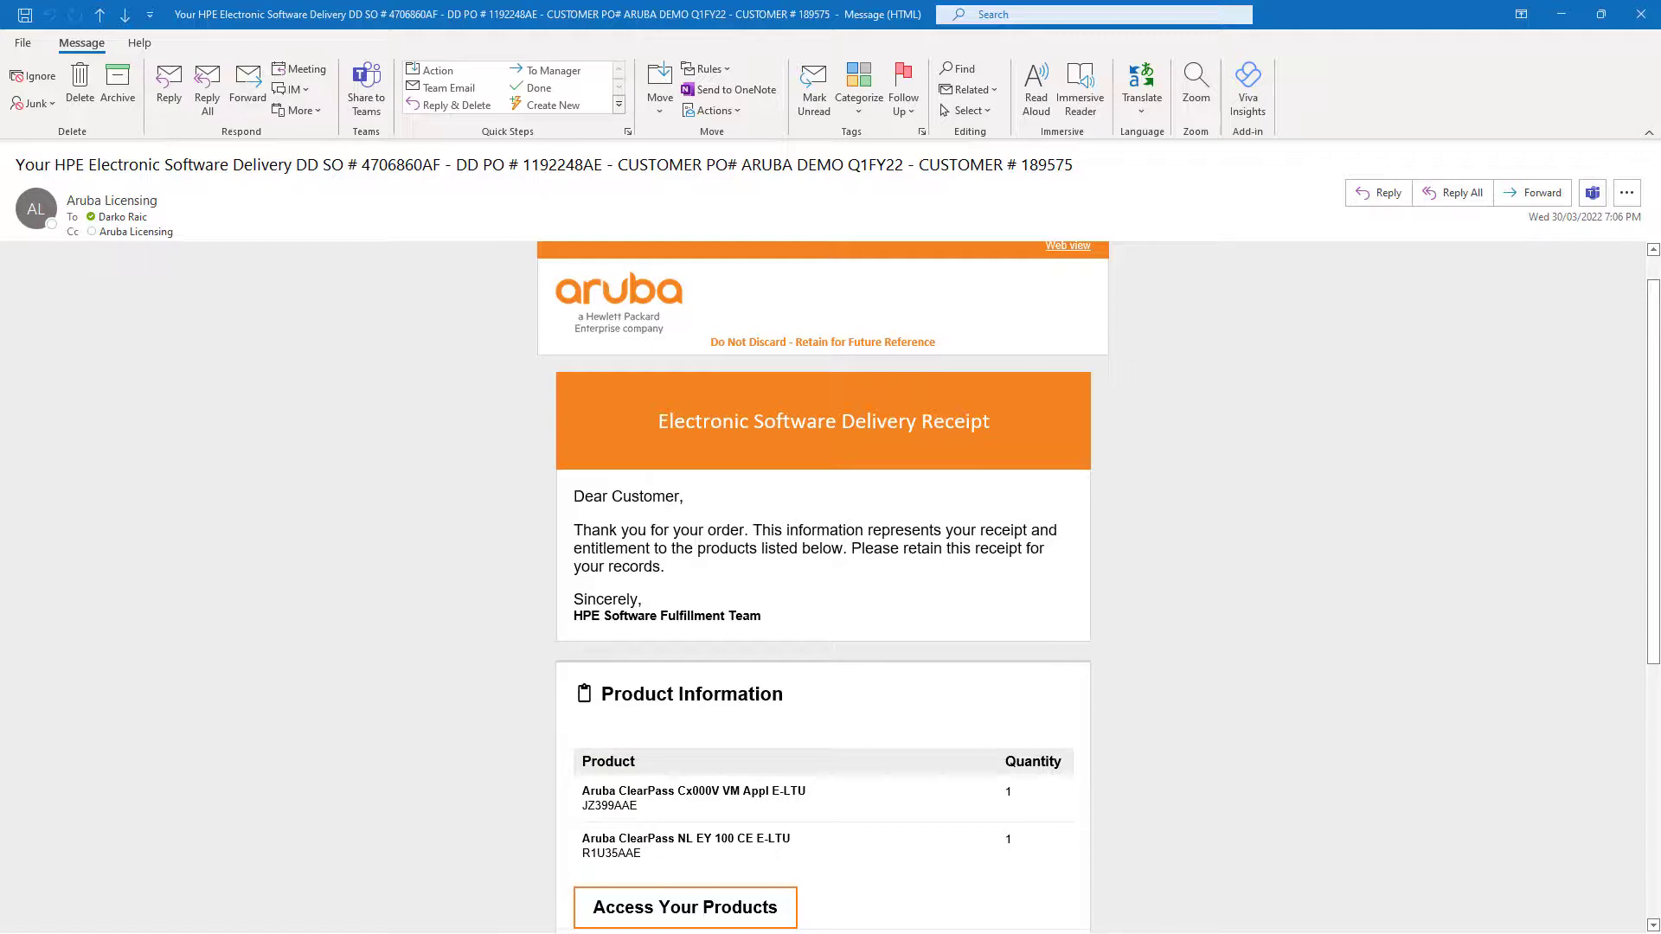
- Open the software receipt from the delivery e-mail and continue to ClearPass licence activation
{"action": "left_click", "coordinate": [693, 910]}
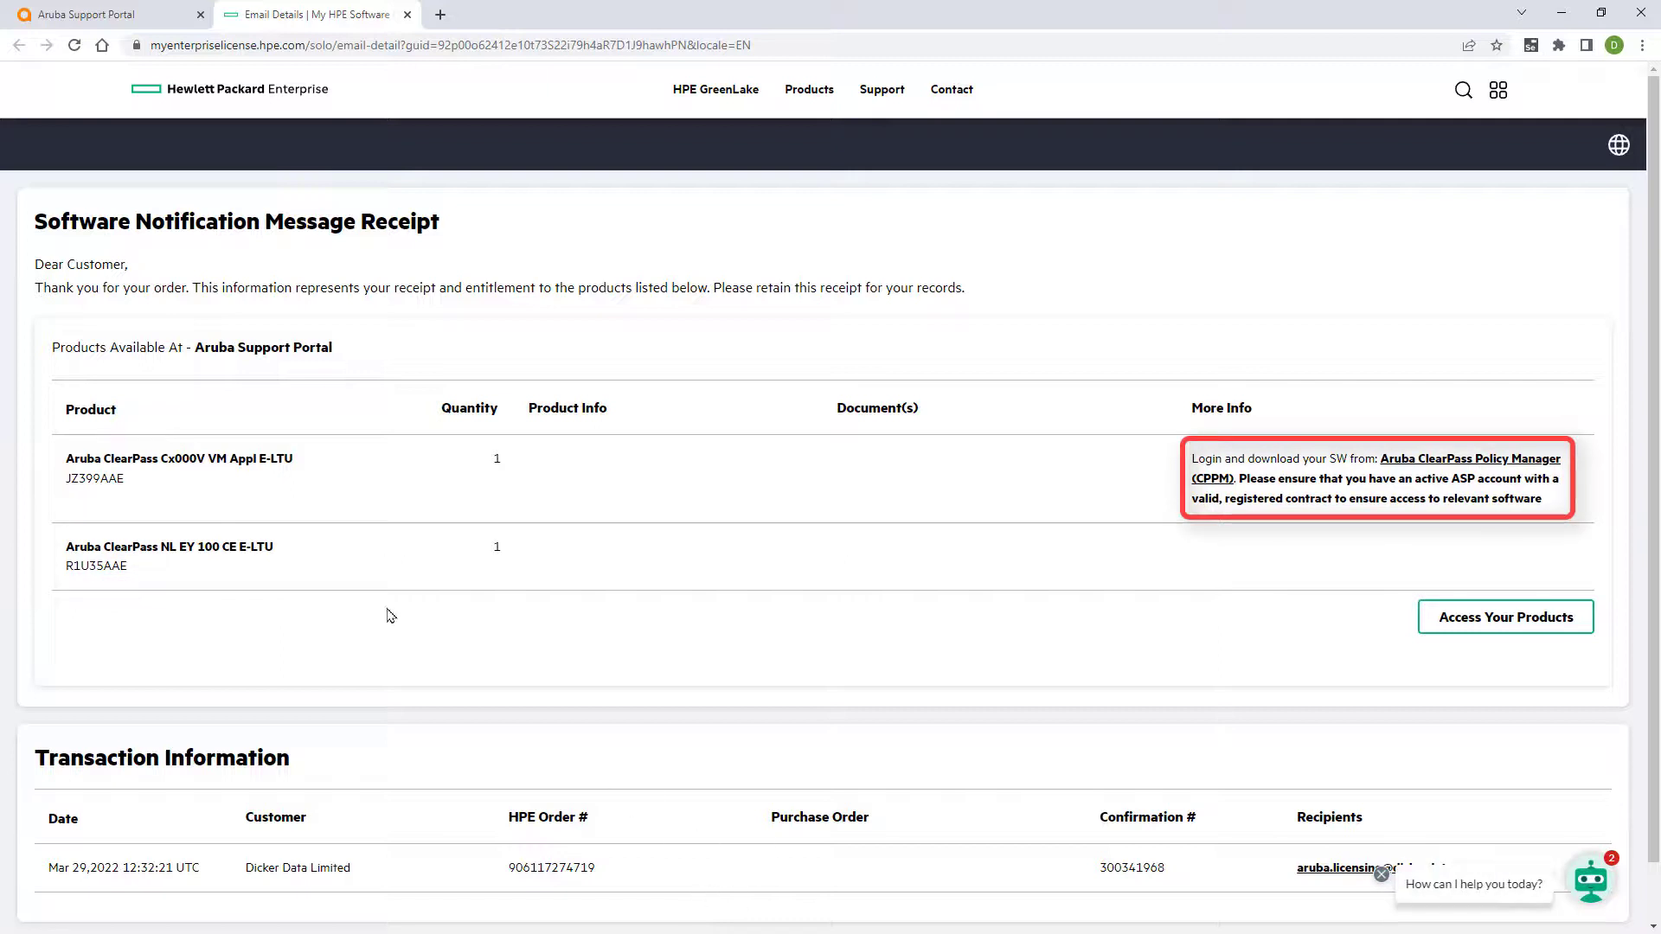
{"action": "left_click", "coordinate": [1469, 620]}
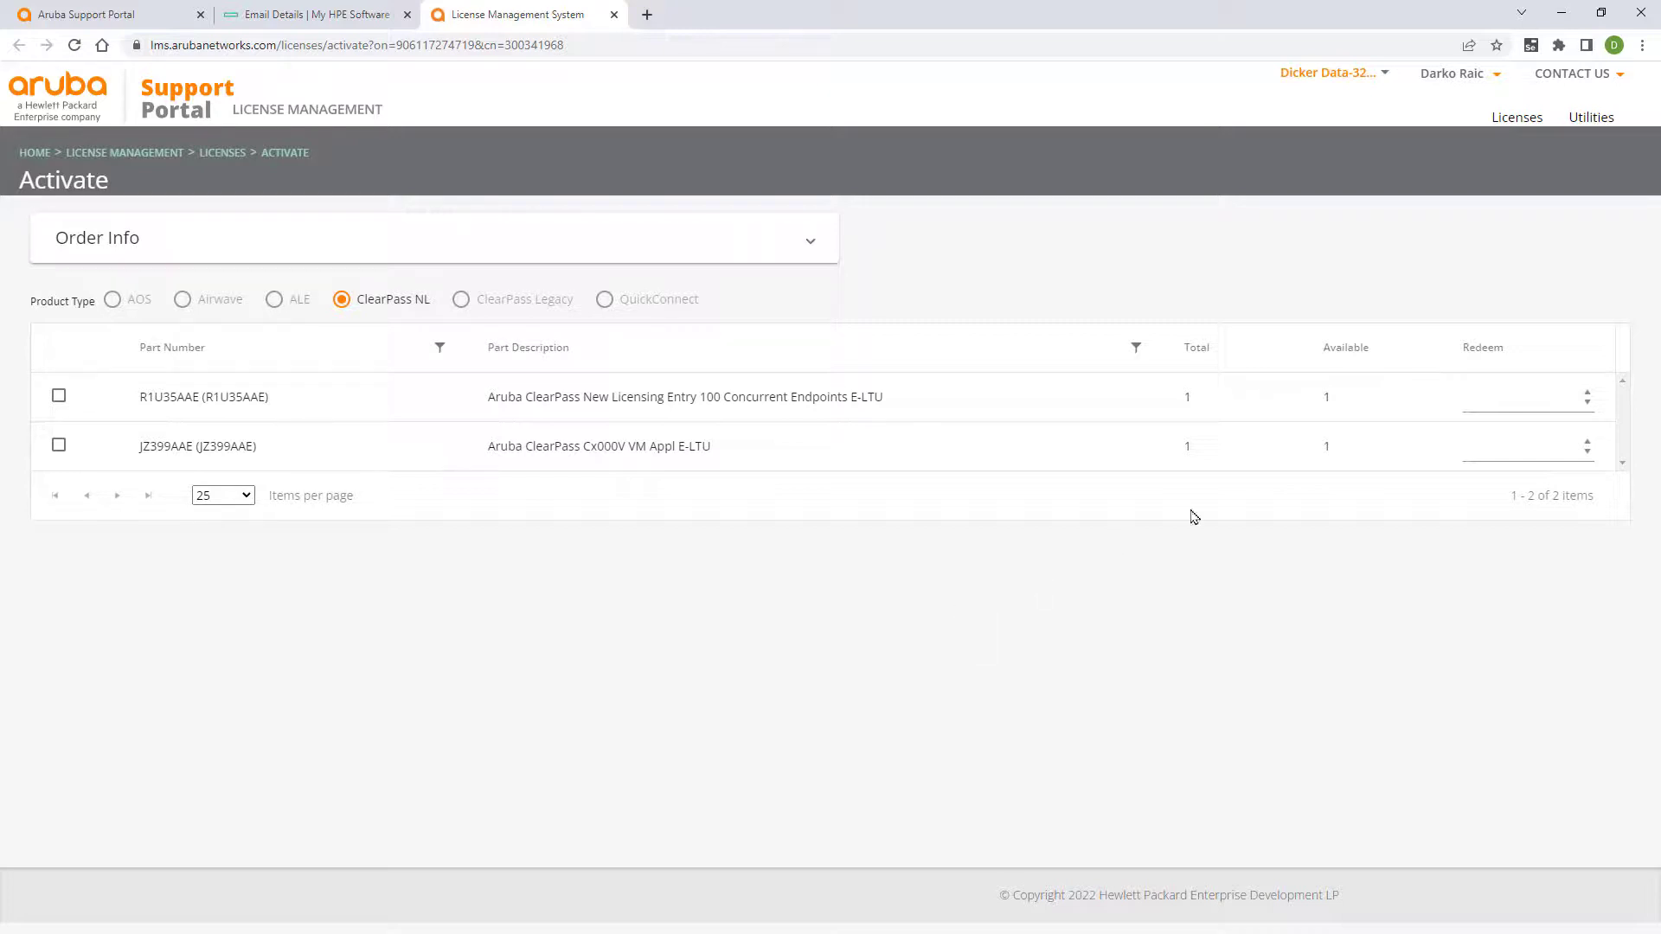
- Redeem 1 each of R1U35AAE and JZ399AAE under new name 'ClearPass + 100 Entry Licences', accepting the EULA
{"action": "left_click", "coordinate": [1510, 400]}
{"action": "type", "text": "1"}
{"action": "left_click", "coordinate": [1491, 446]}
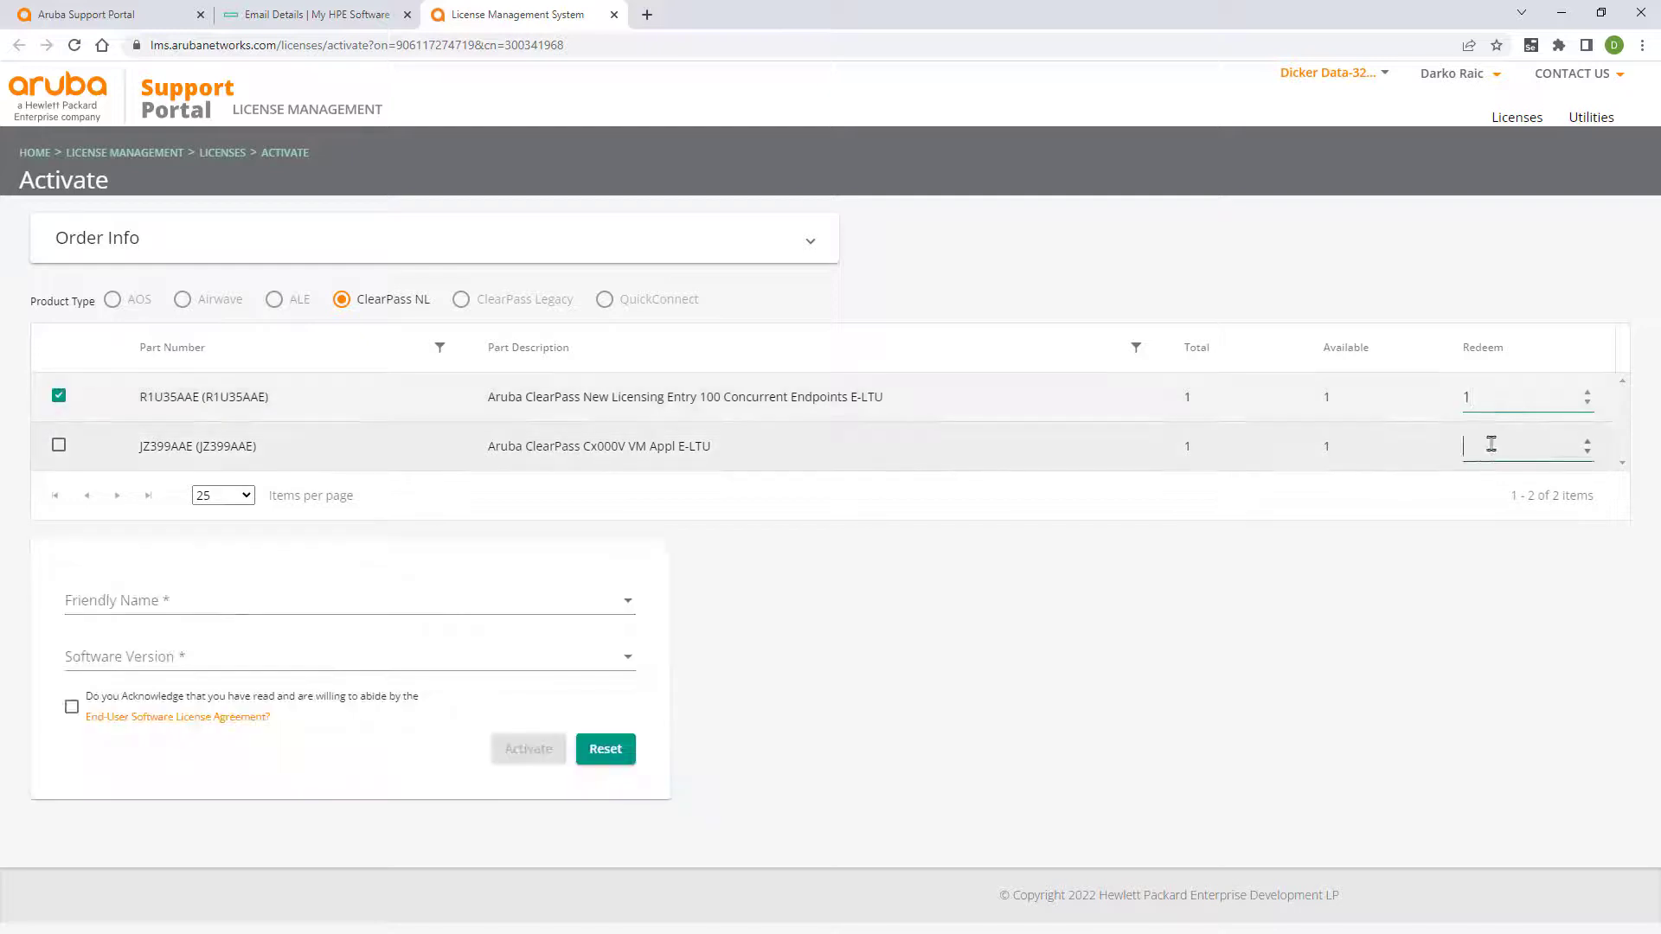
{"action": "type", "text": "1"}
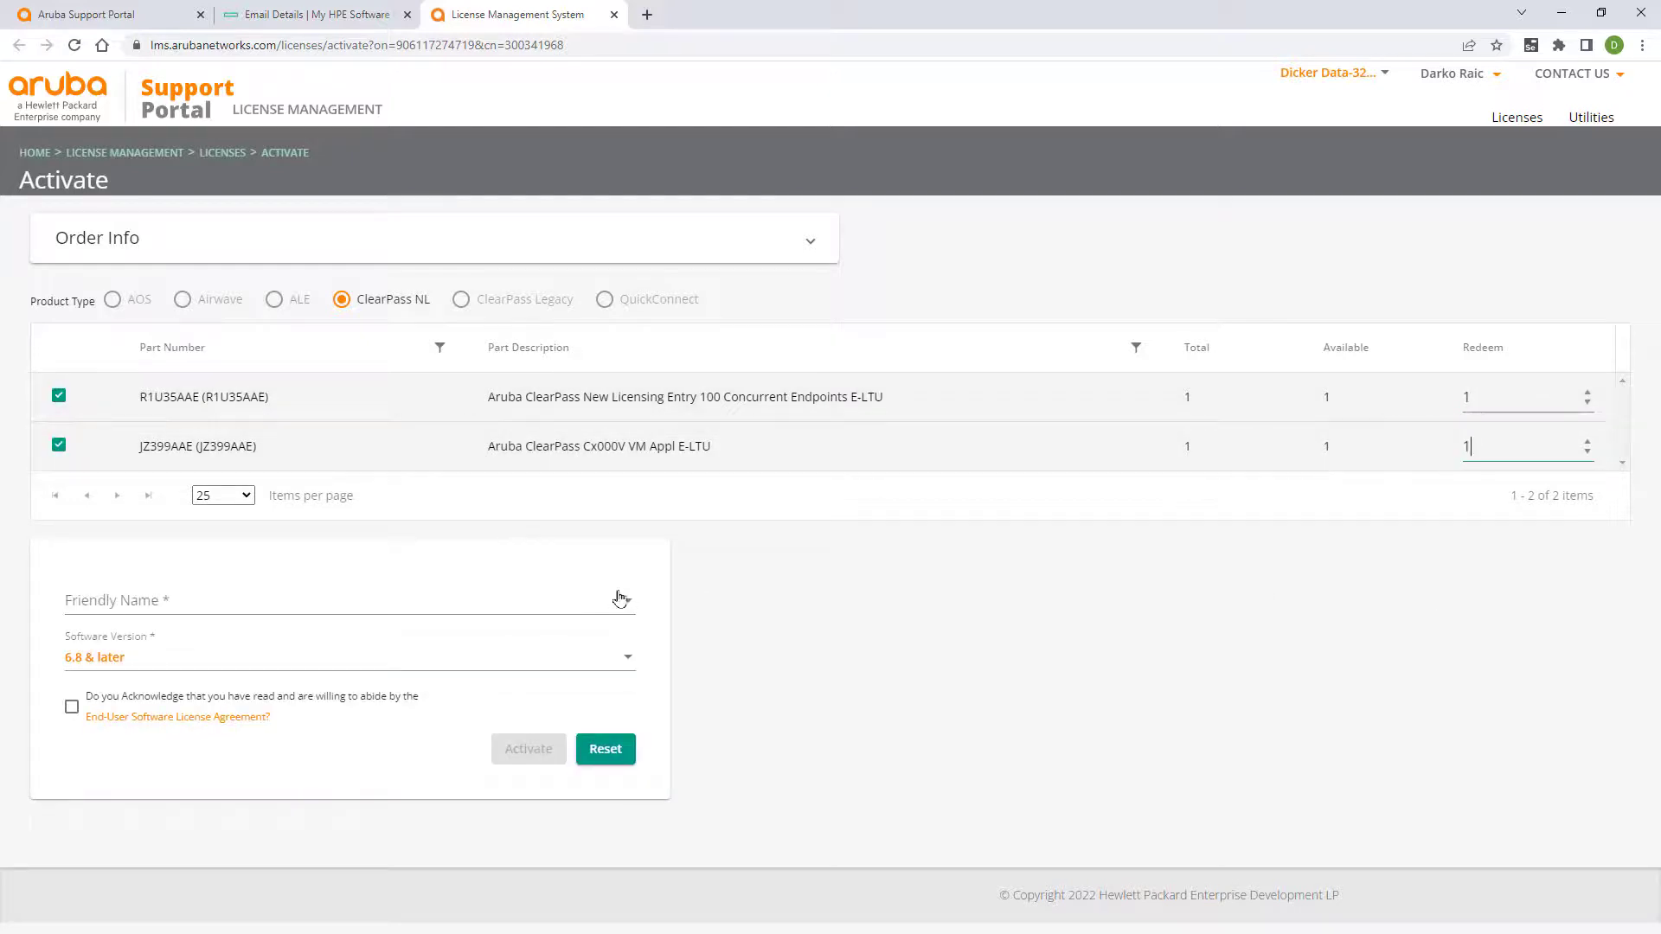
{"action": "left_click", "coordinate": [622, 599]}
{"action": "left_click", "coordinate": [106, 610]}
{"action": "left_click", "coordinate": [126, 715]}
{"action": "type", "text": "ClearPass + 100 En"}
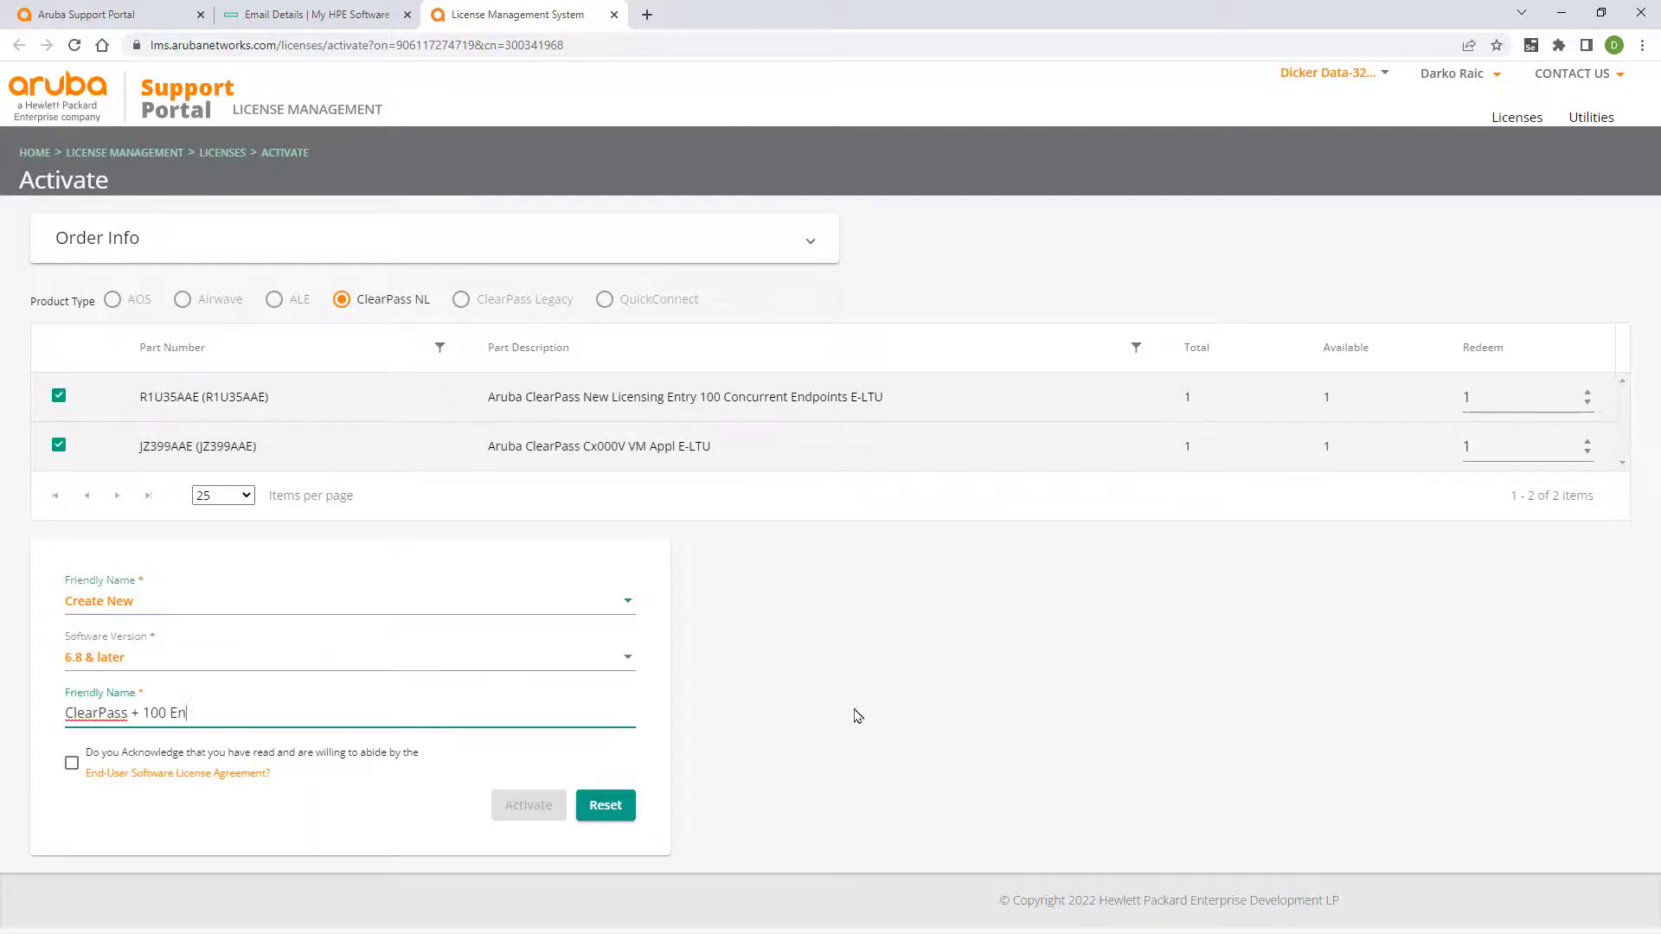
{"action": "type", "text": "try Licences"}
{"action": "left_click", "coordinate": [71, 765]}
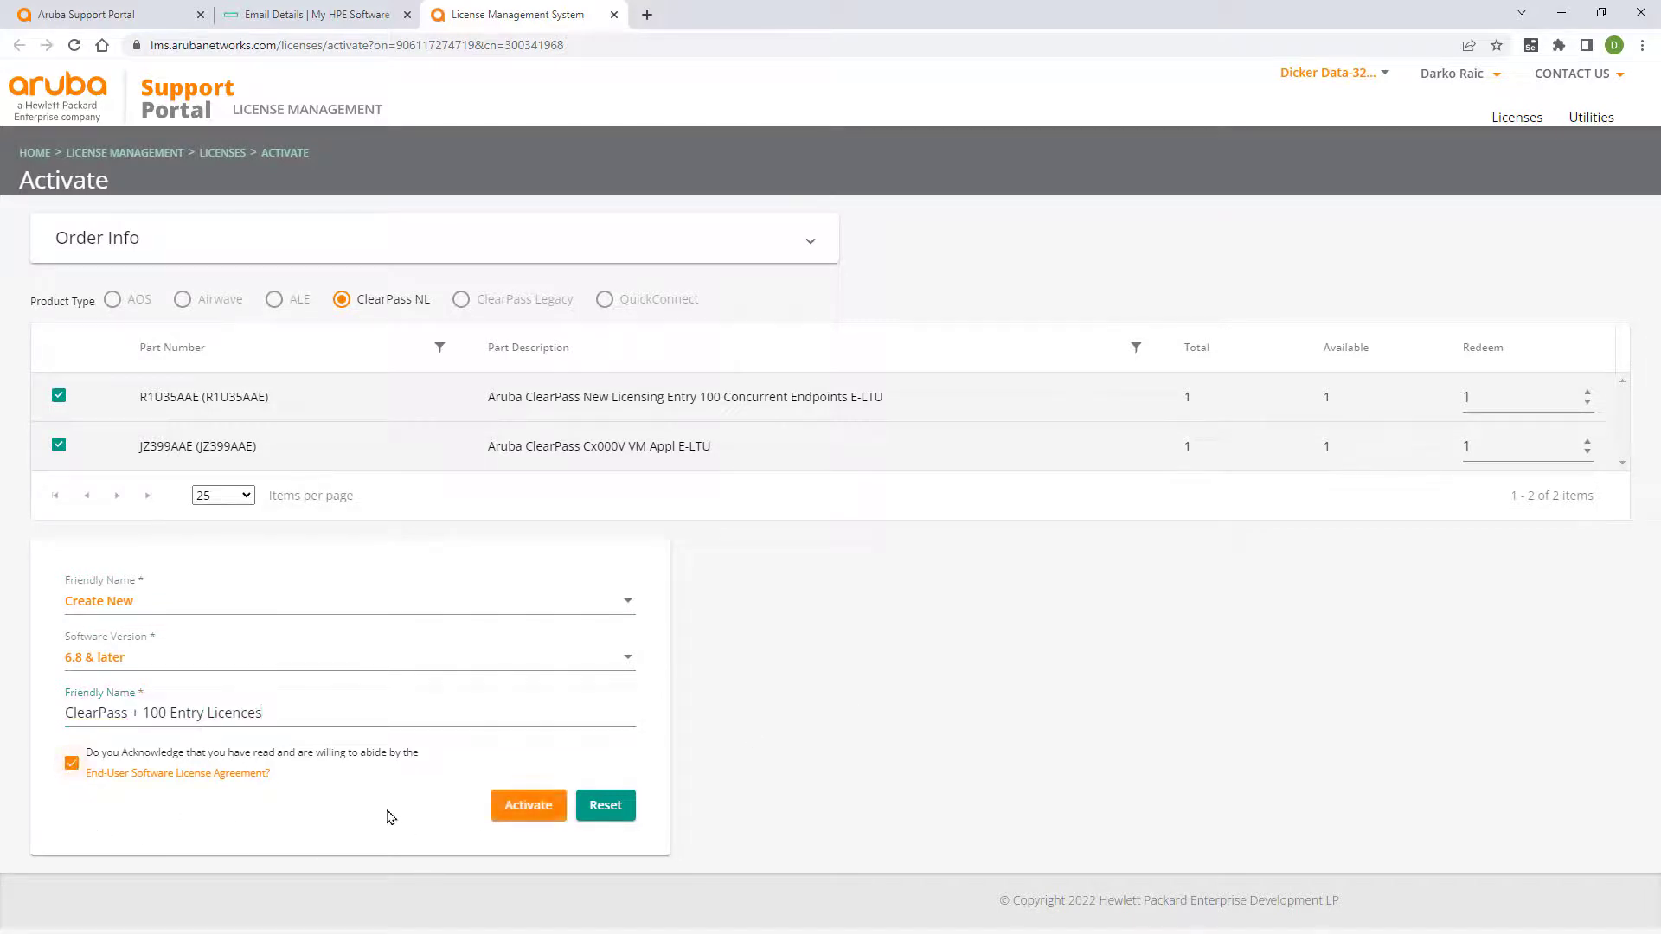
{"action": "left_click", "coordinate": [528, 804]}
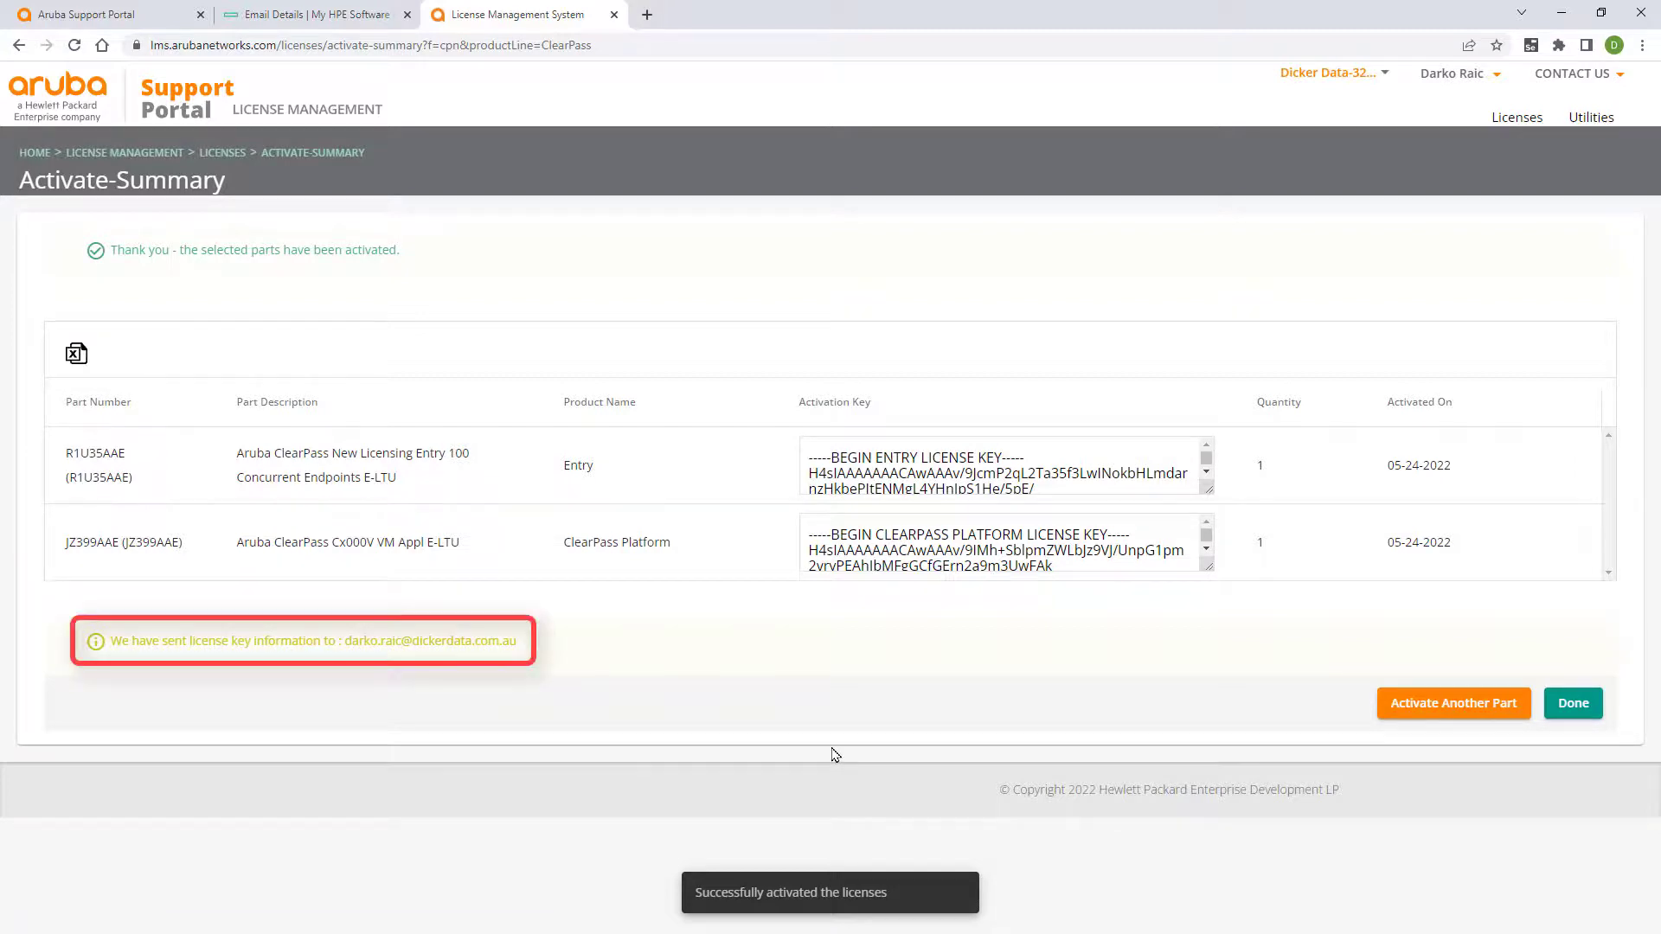
- Finish the activation summary and view the Figure 6 ports table in the appliance guide
{"action": "left_click", "coordinate": [1573, 704]}
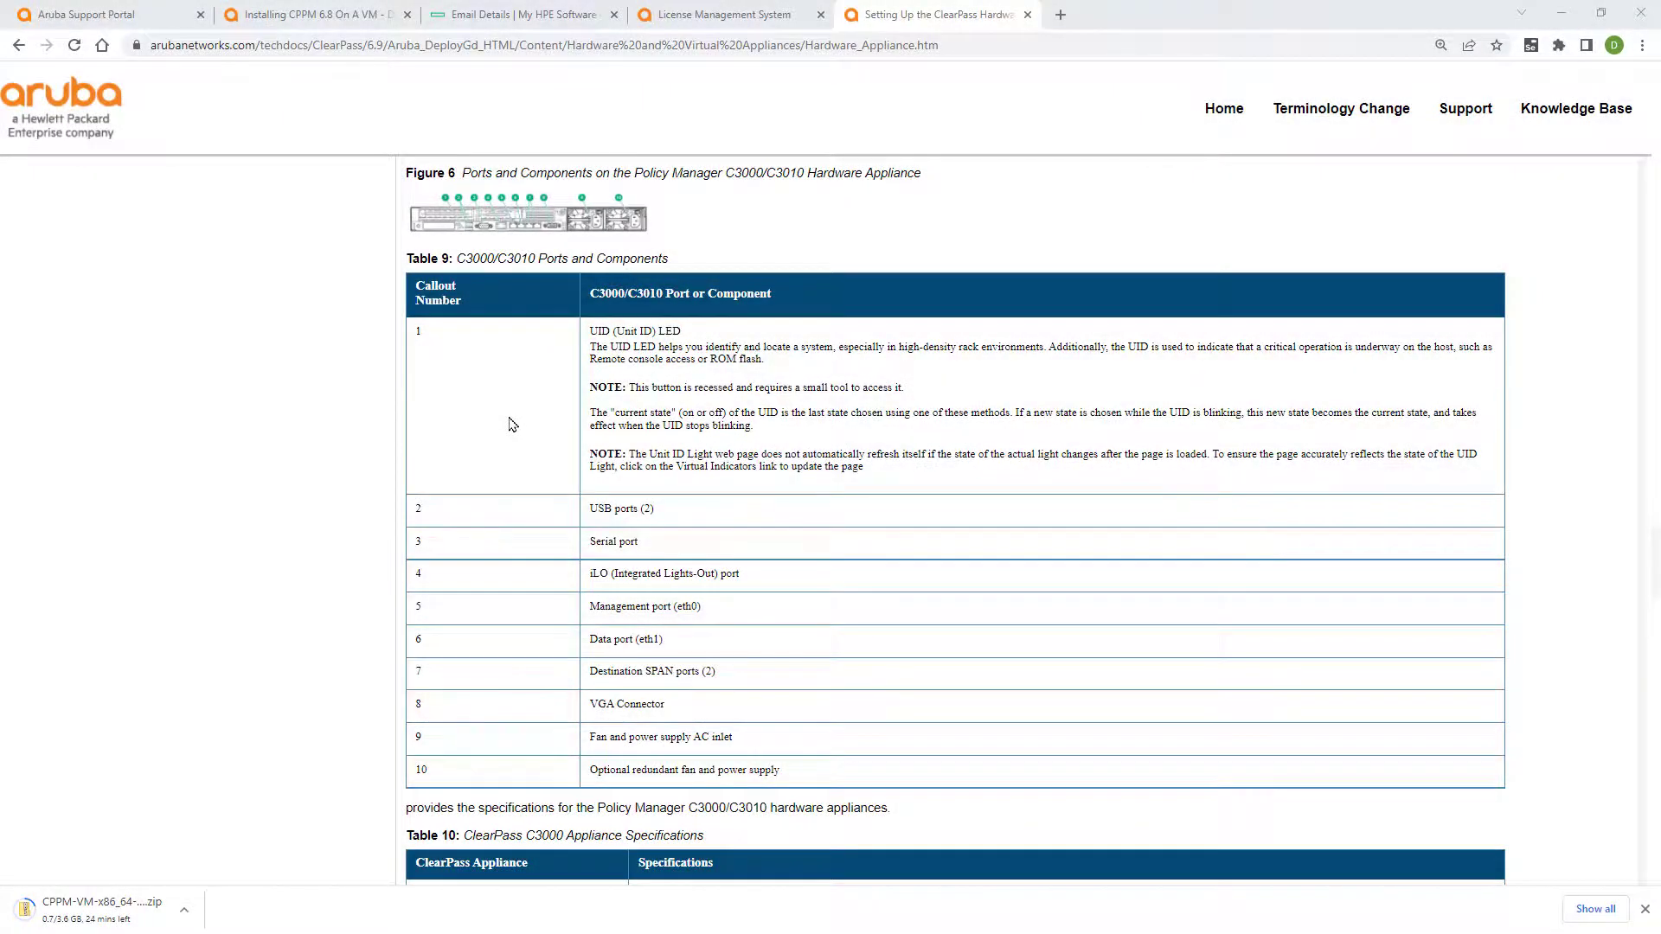
{"action": "mouse_move", "coordinate": [487, 234]}
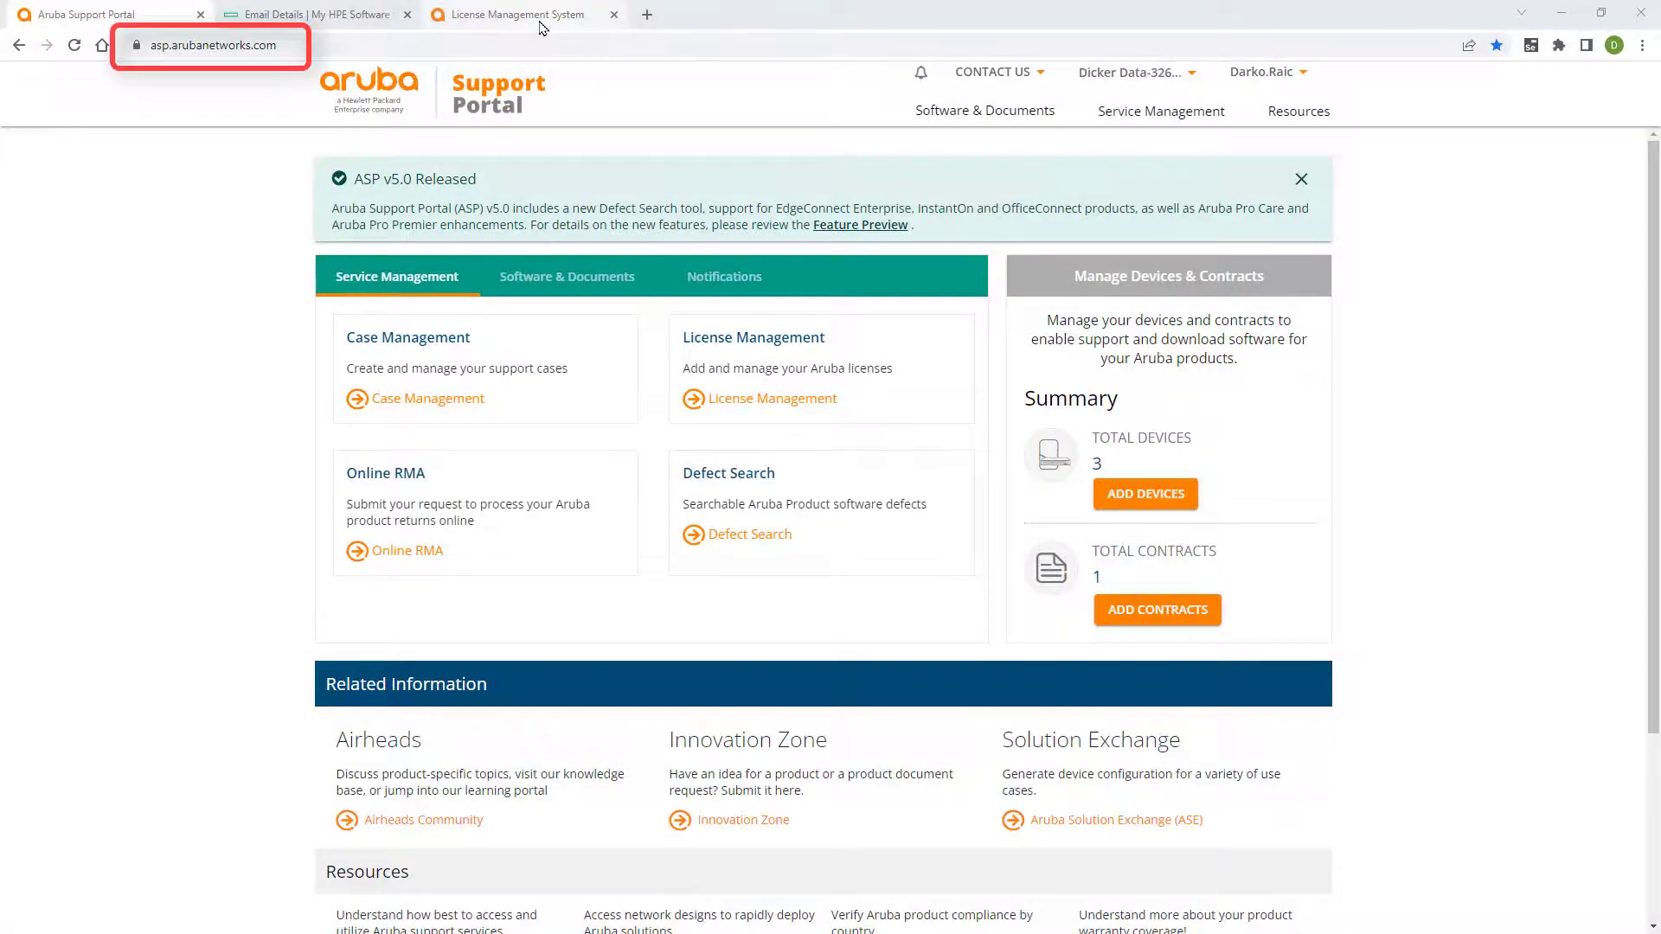
- Filter ClearPass Policy Manager to 6.9 ESXi software and download the 6.9.0.130064 Universal ESXi Image
{"action": "left_click", "coordinate": [609, 285]}
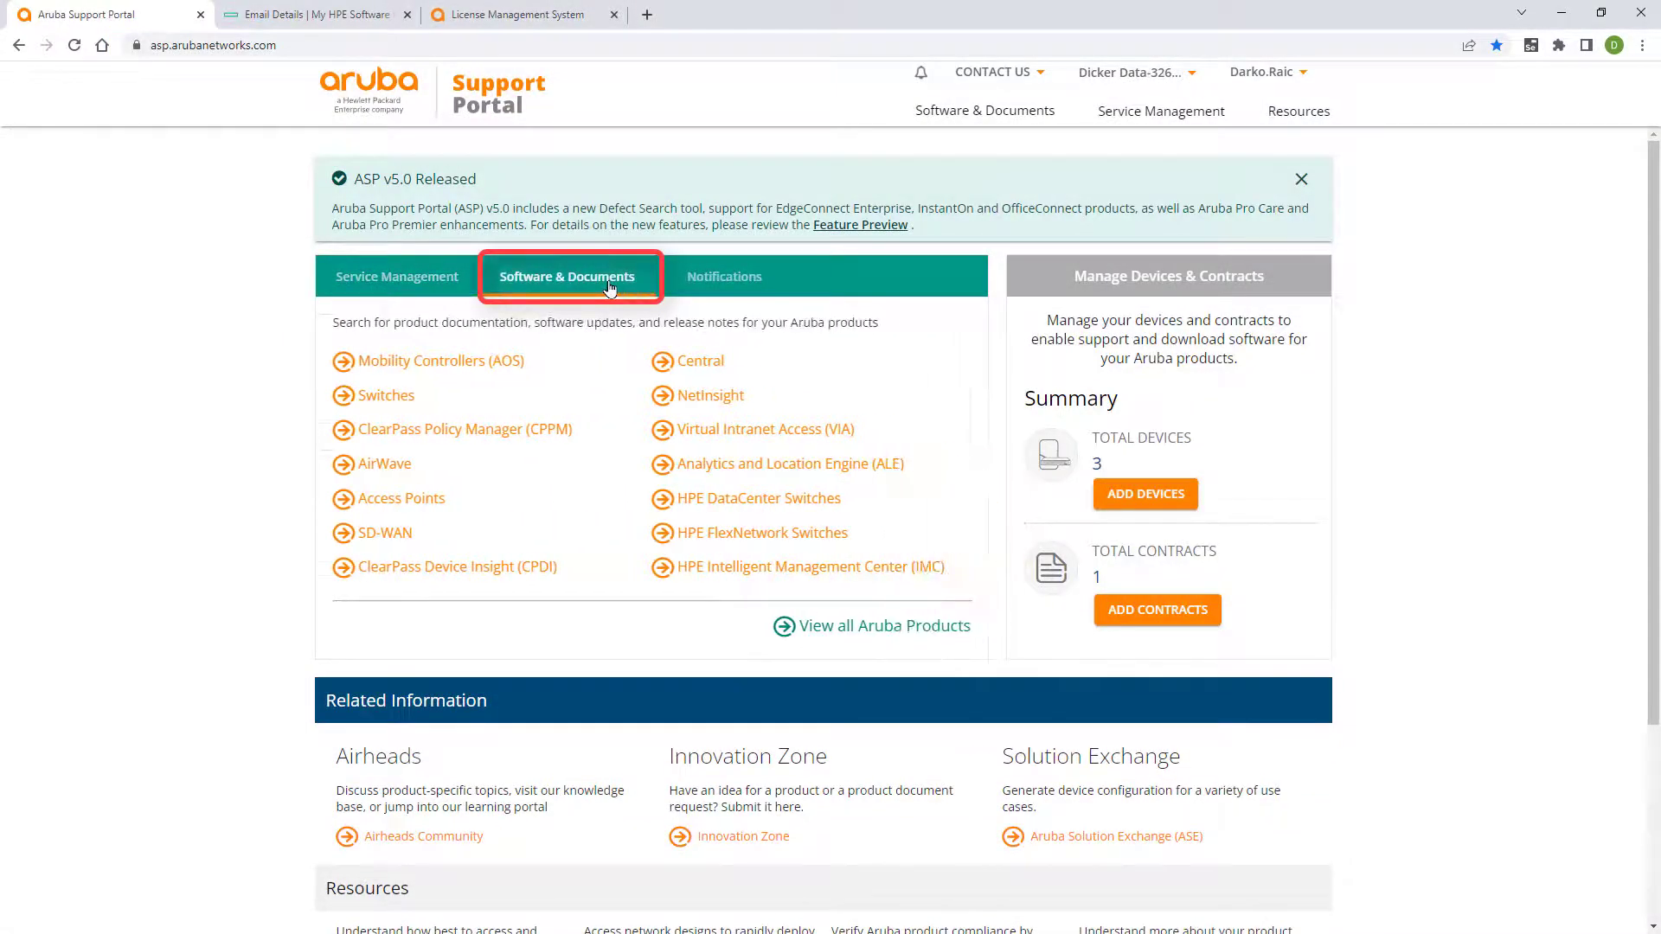
{"action": "left_click", "coordinate": [441, 433]}
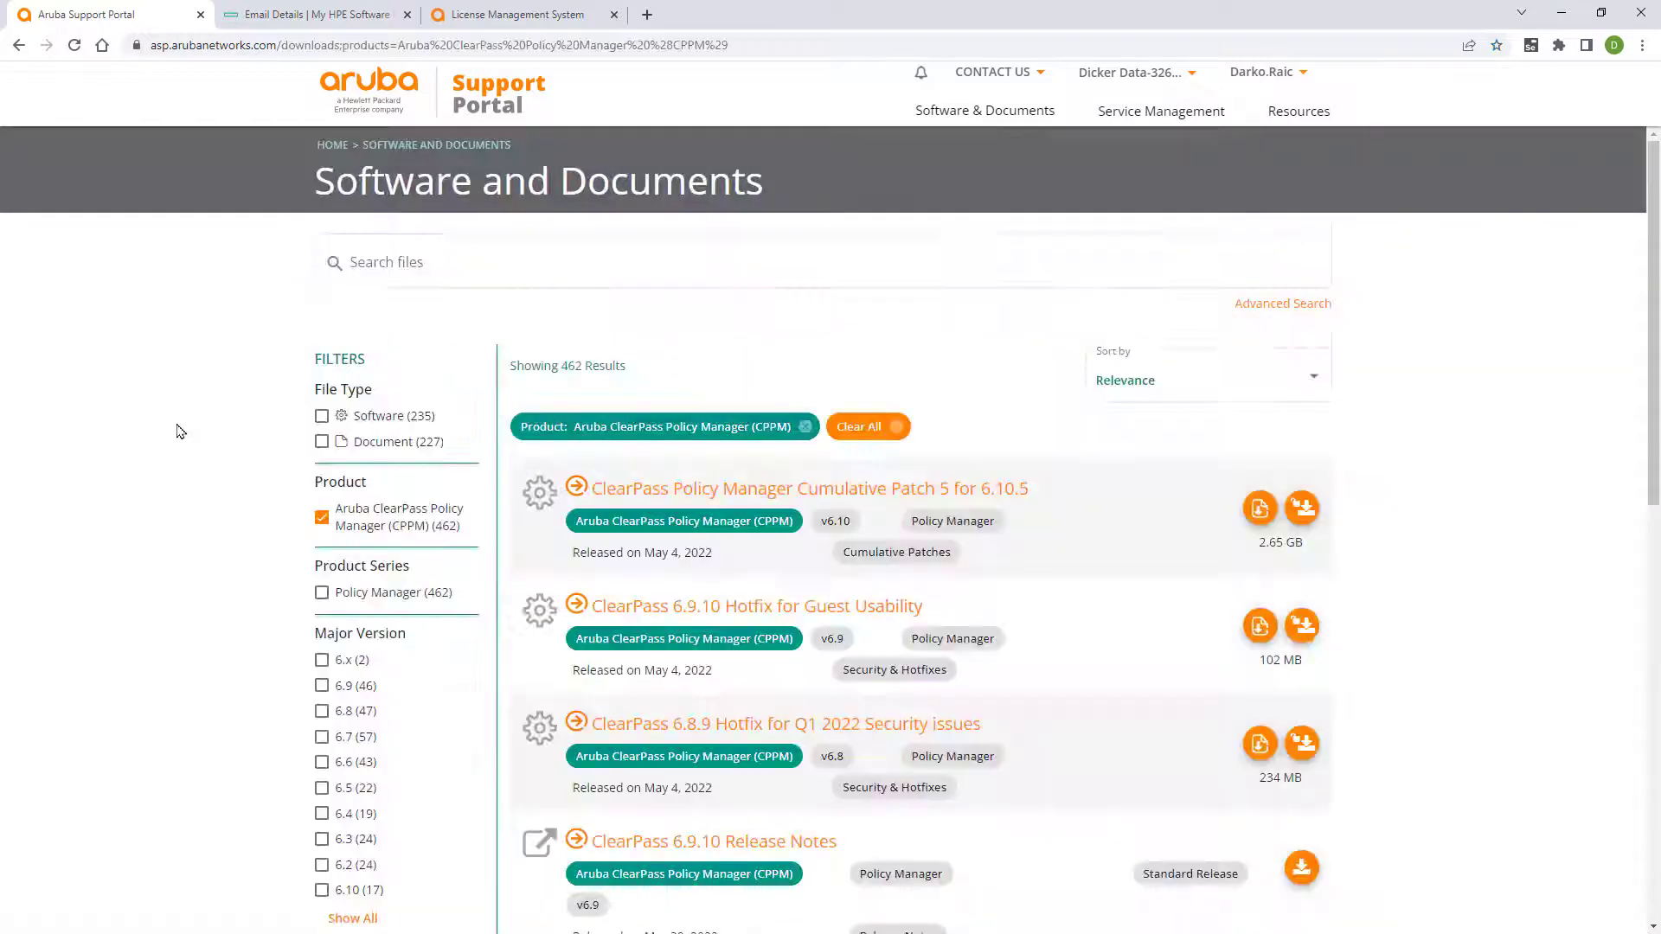
{"action": "left_click", "coordinate": [321, 416]}
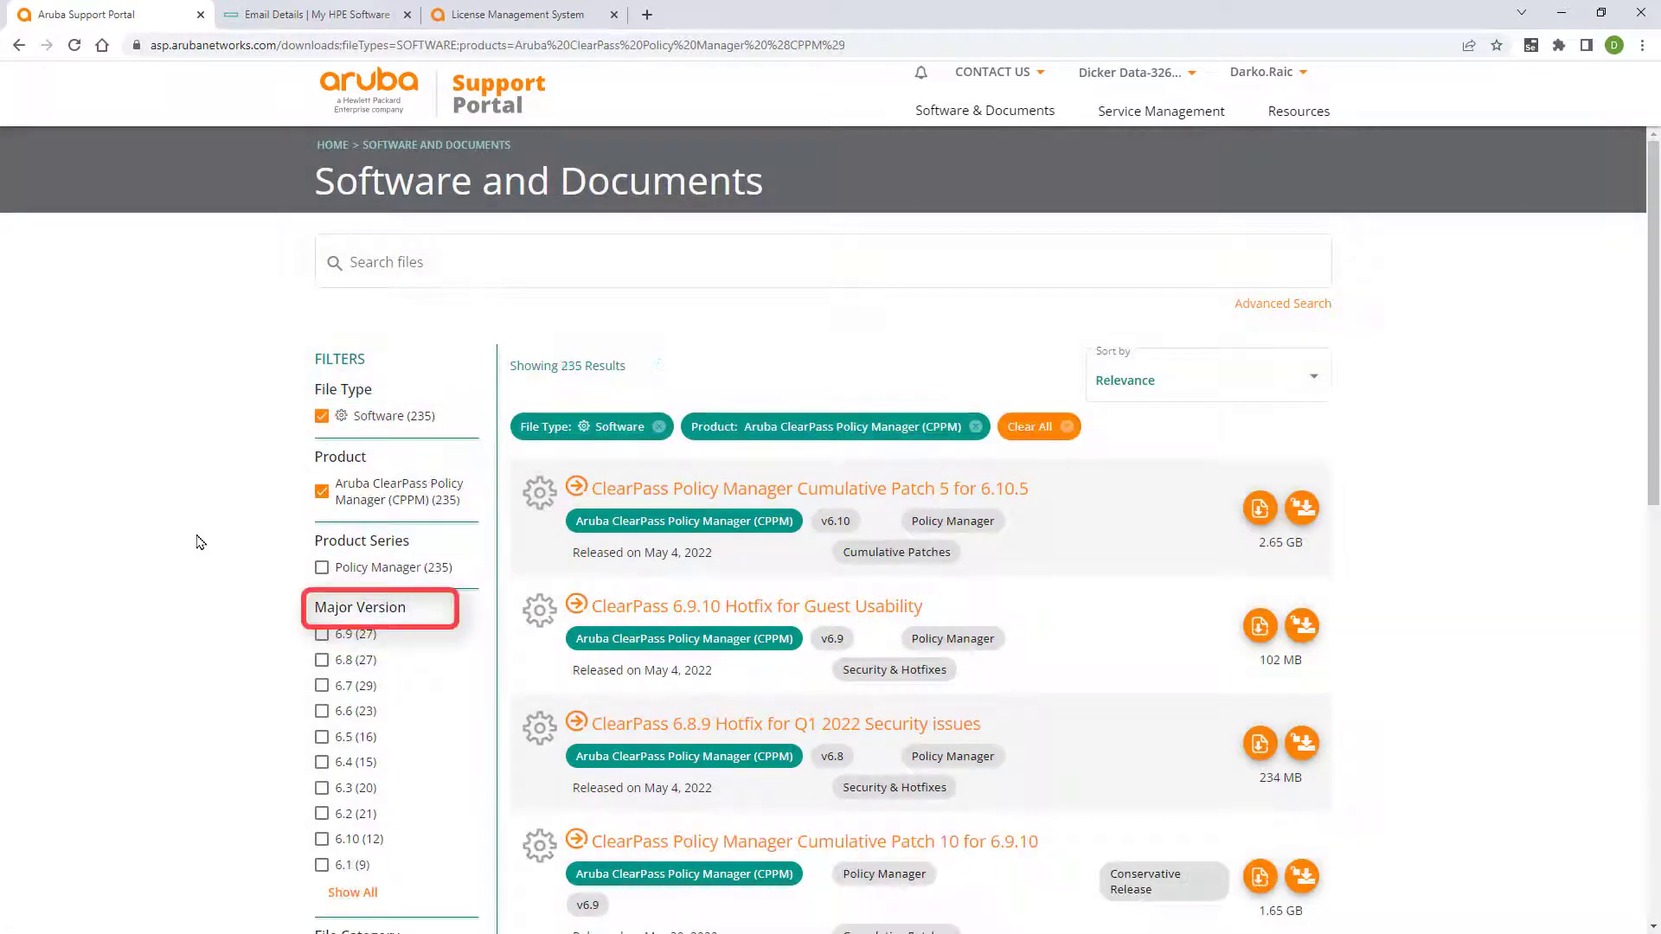
{"action": "left_click", "coordinate": [322, 635]}
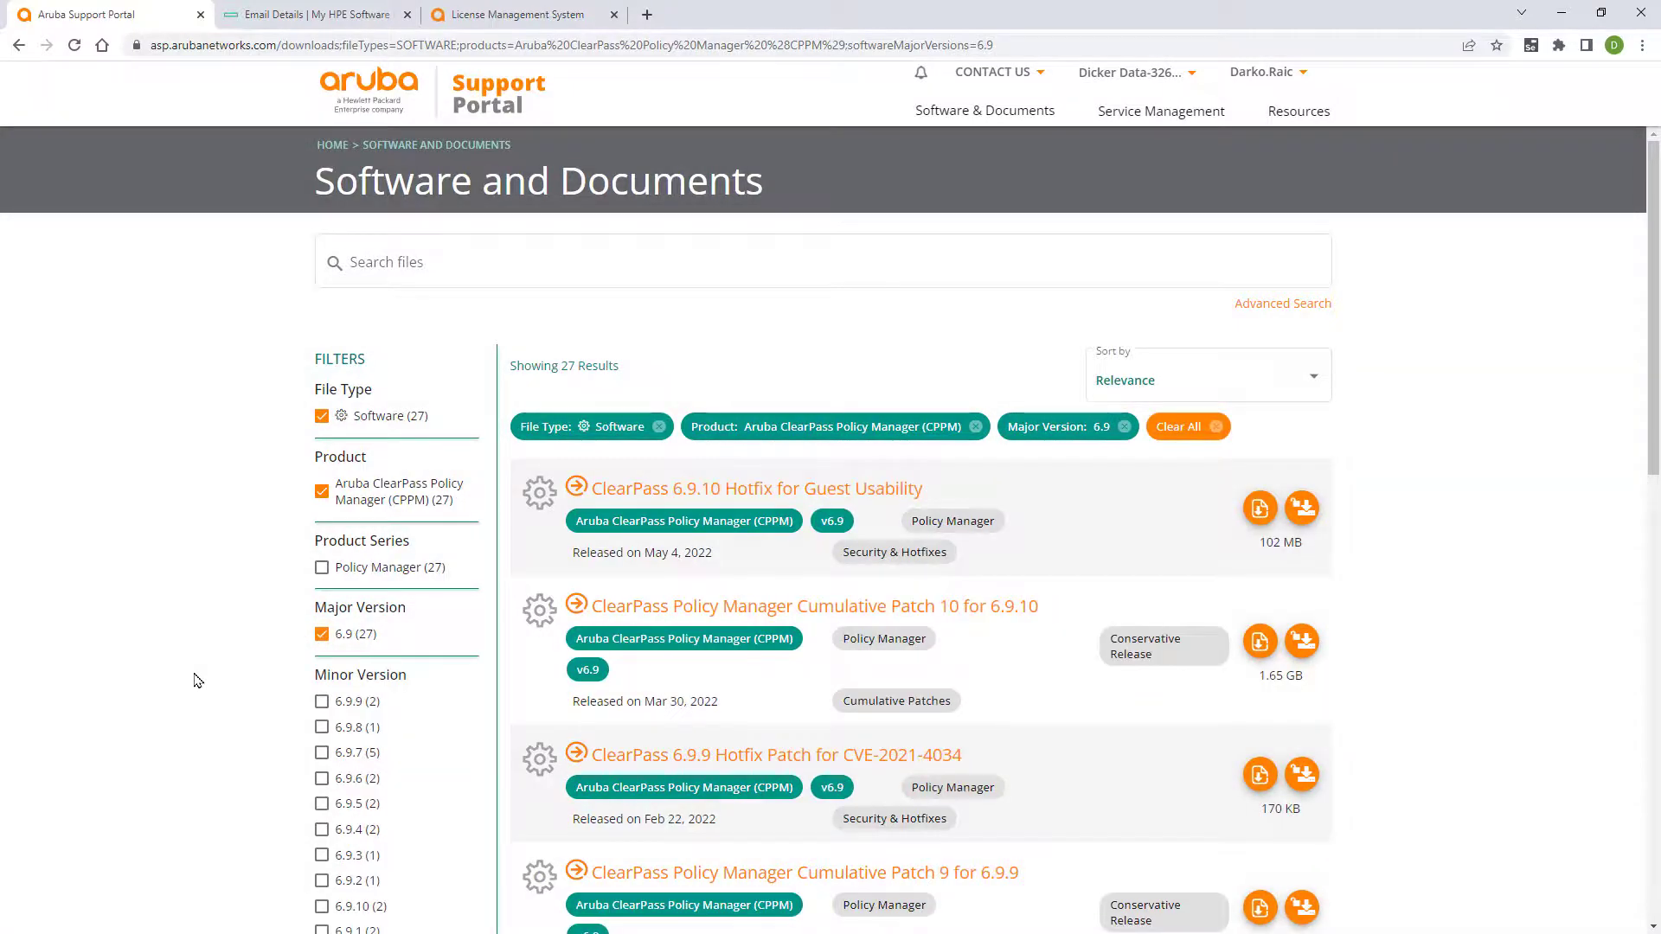
{"action": "scroll", "coordinate": [197, 681], "scroll_direction": "down", "scroll_amount": 4}
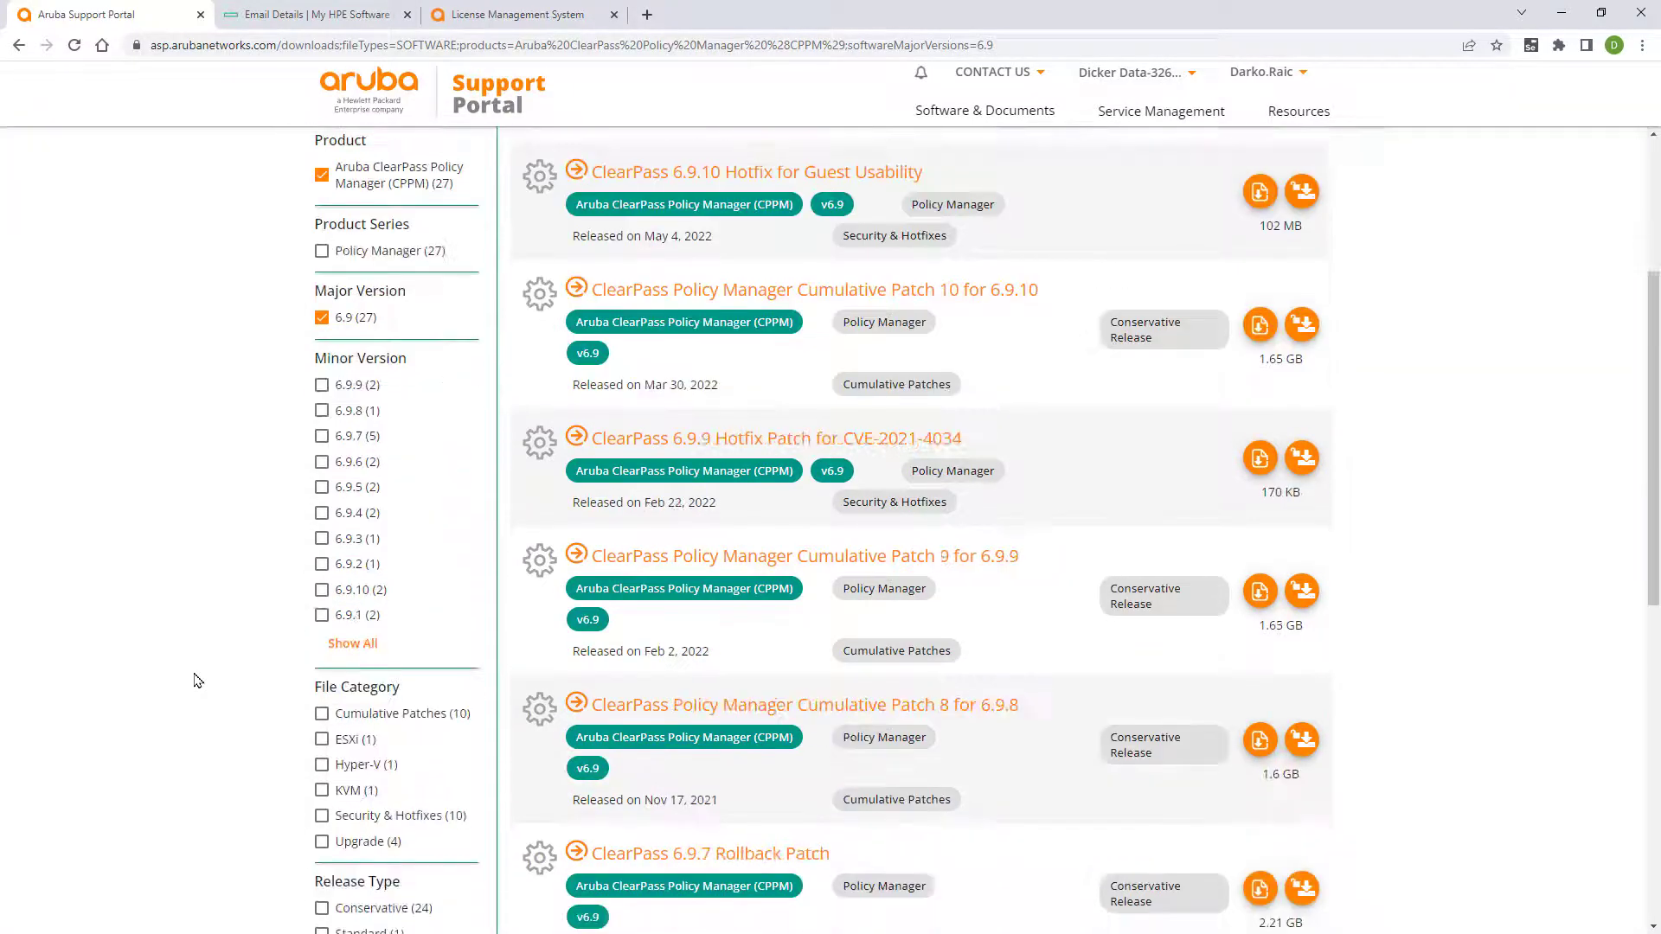
{"action": "left_click", "coordinate": [322, 710]}
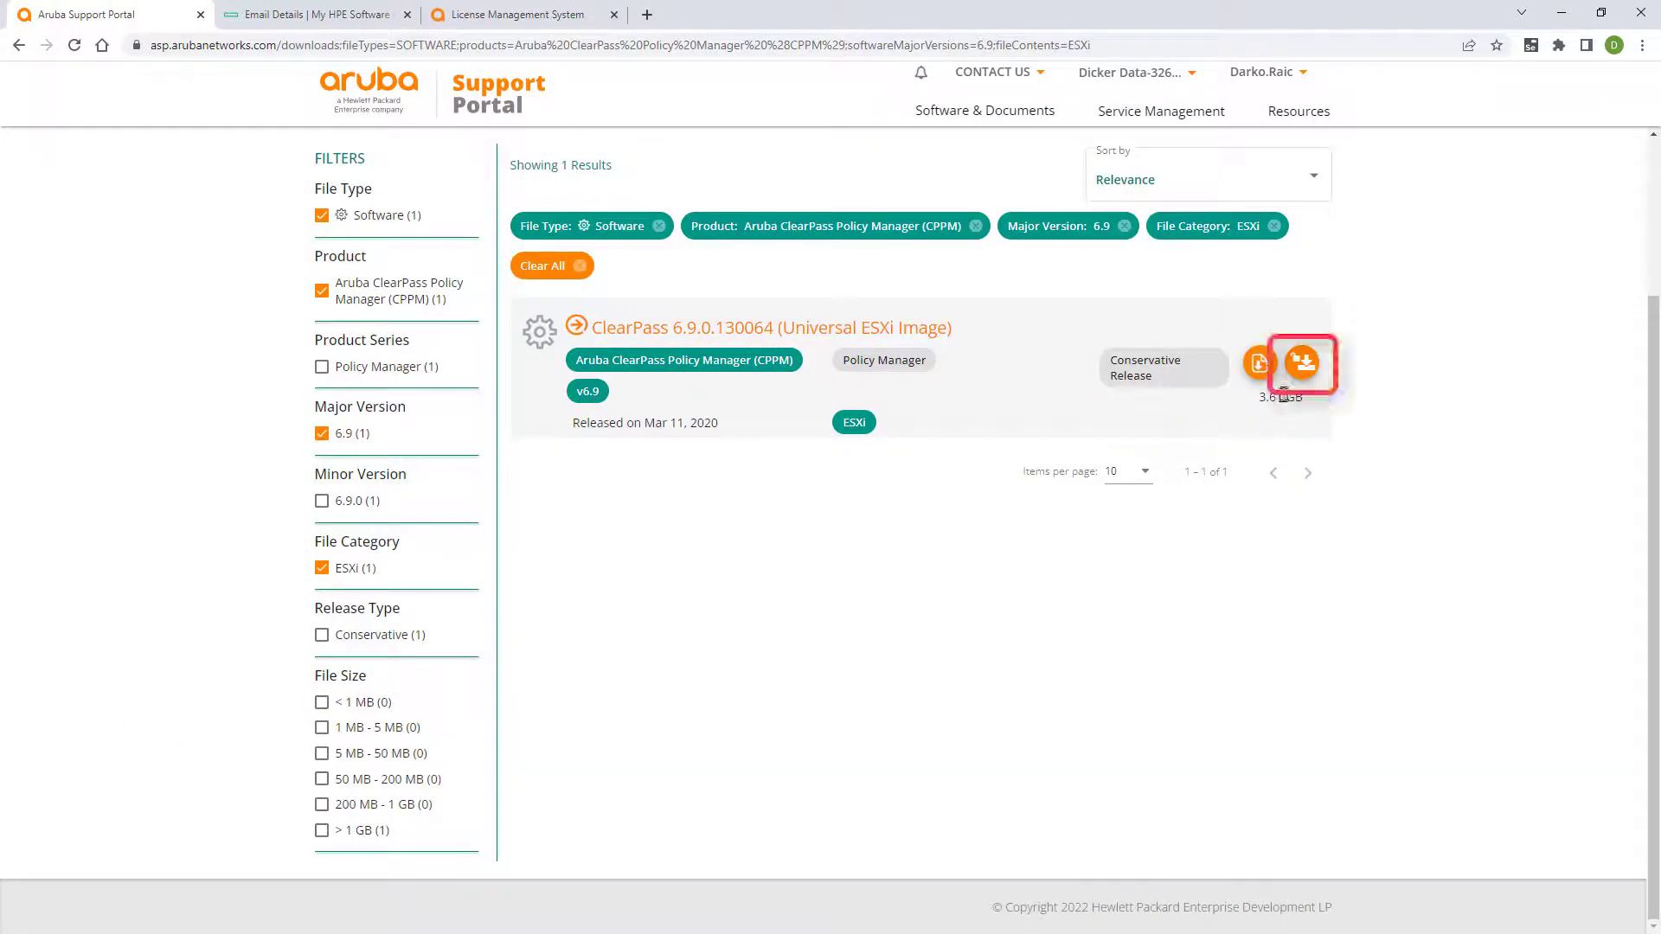
{"action": "left_click", "coordinate": [1302, 364]}
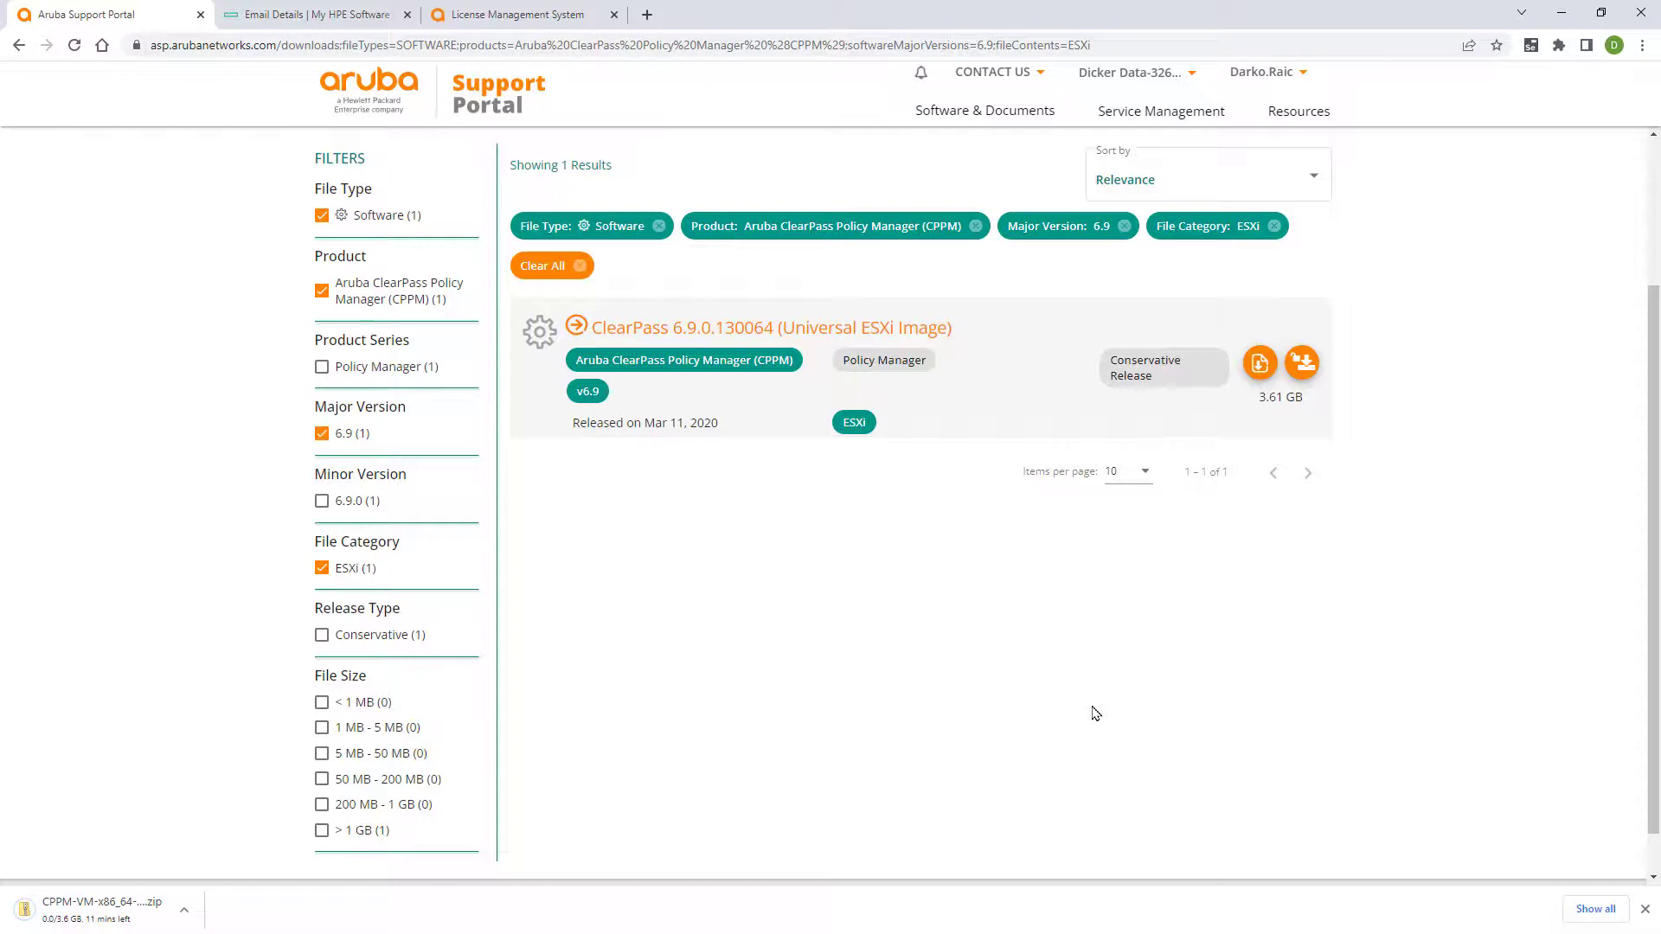
- Replace the software filters with ClearPass Tech Notes documents across all versions
{"action": "left_click", "coordinate": [321, 569]}
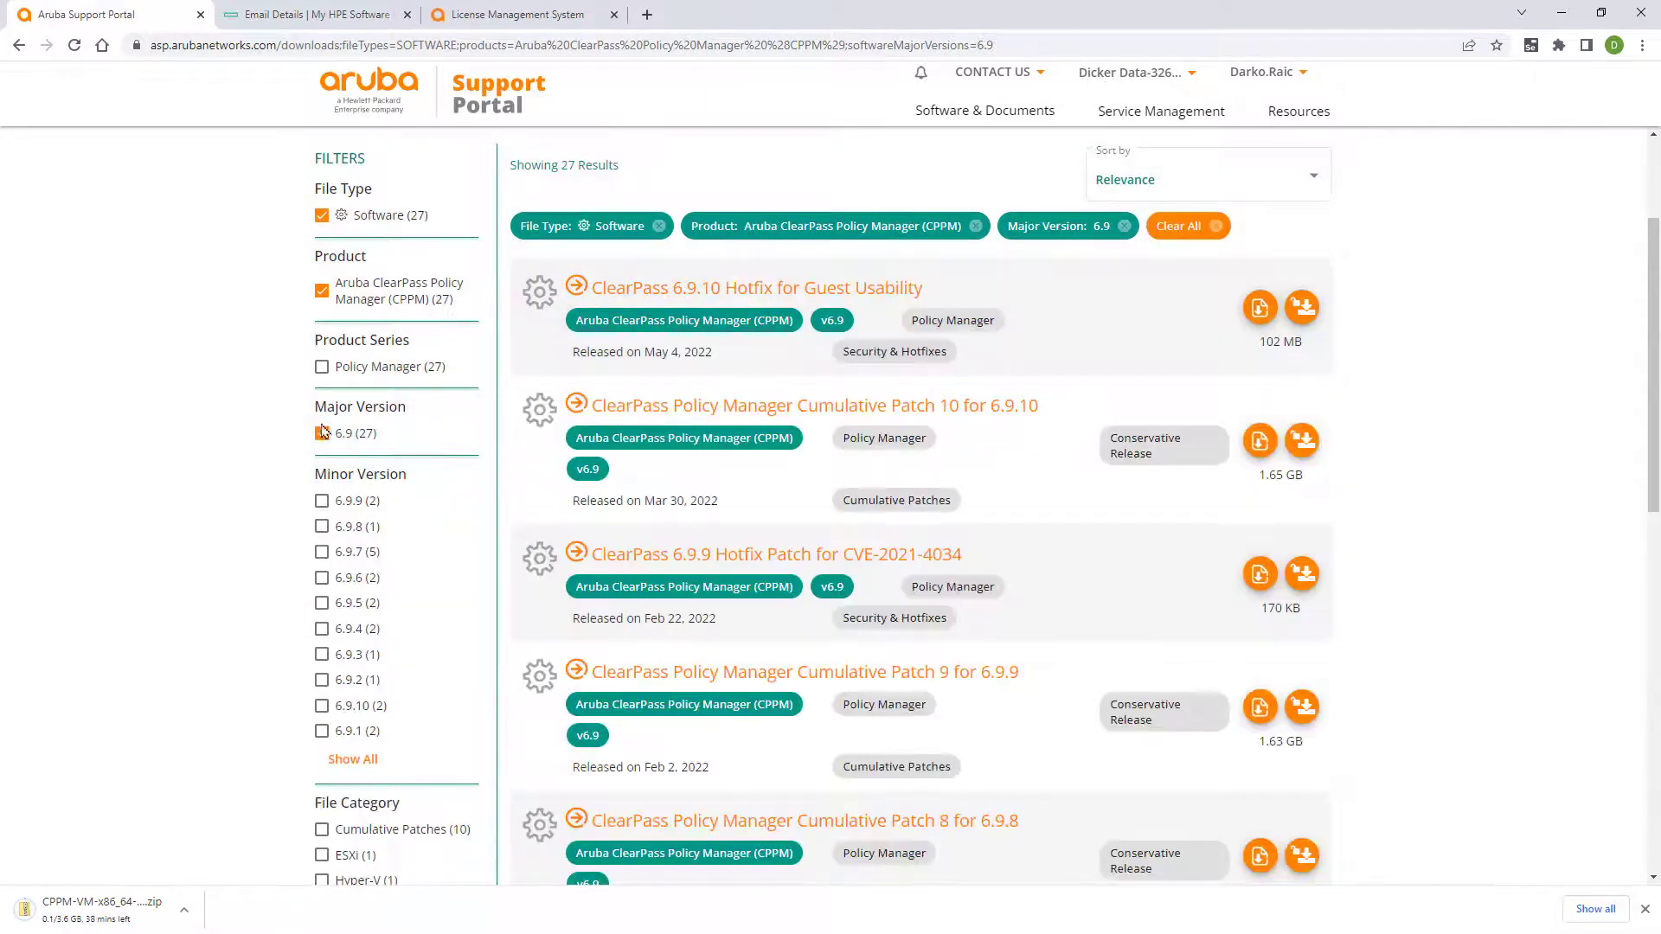
{"action": "left_click", "coordinate": [321, 433]}
{"action": "left_click", "coordinate": [321, 214]}
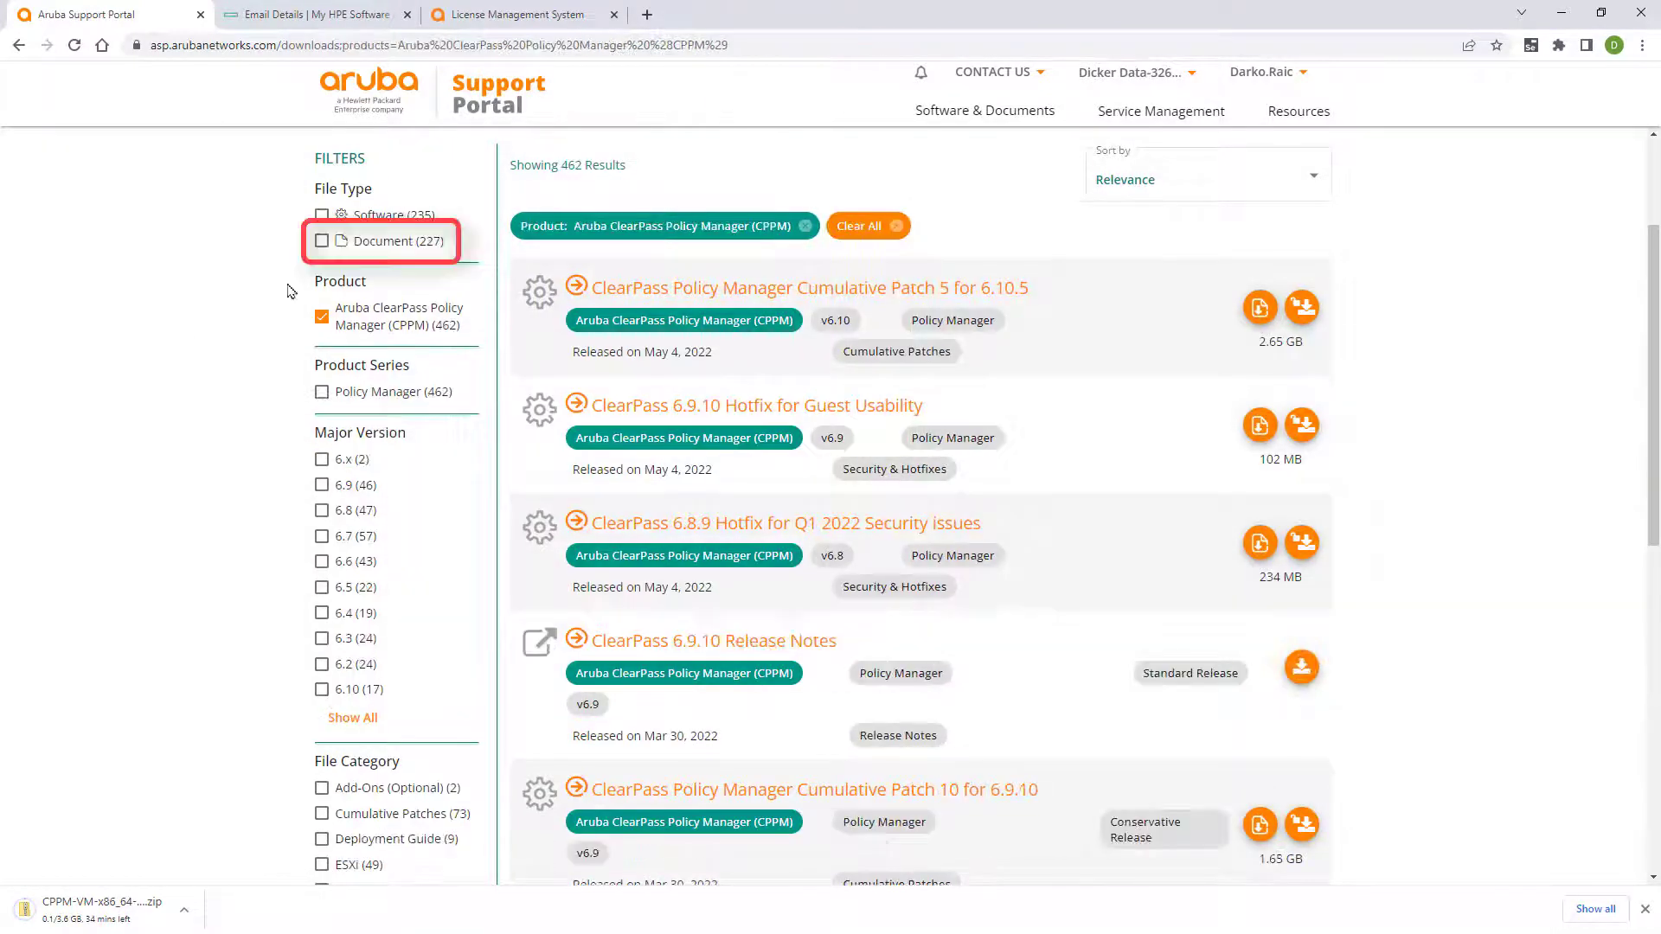
{"action": "left_click", "coordinate": [322, 242]}
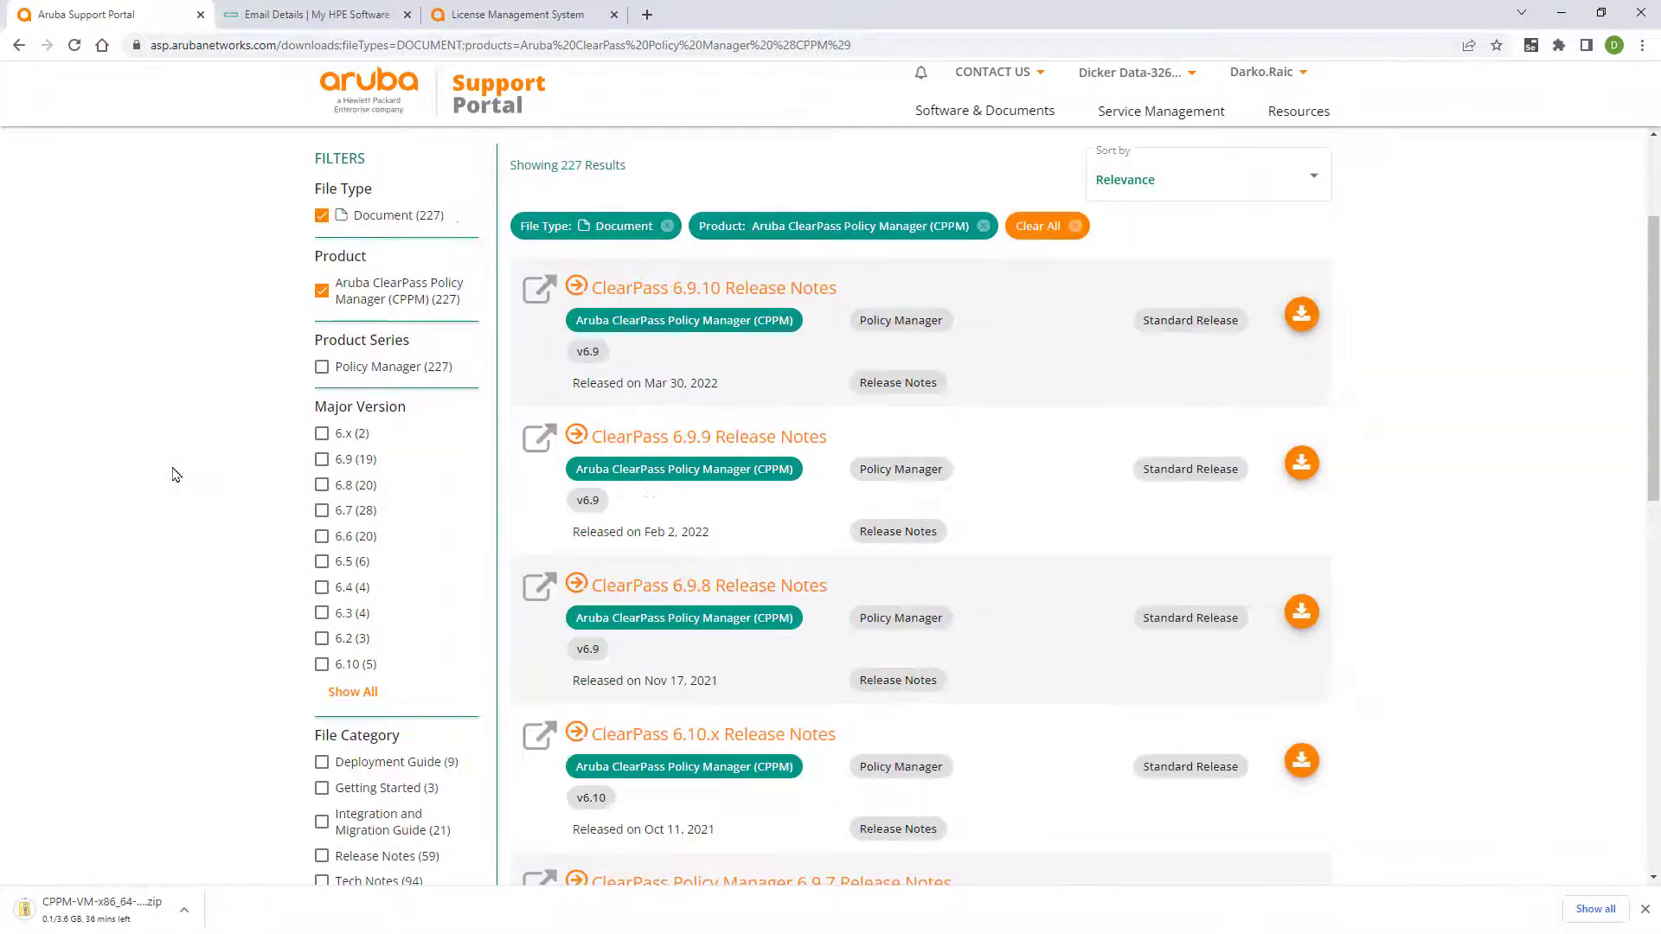
{"action": "left_click", "coordinate": [321, 458]}
{"action": "scroll", "coordinate": [231, 519], "scroll_direction": "down", "scroll_amount": 1}
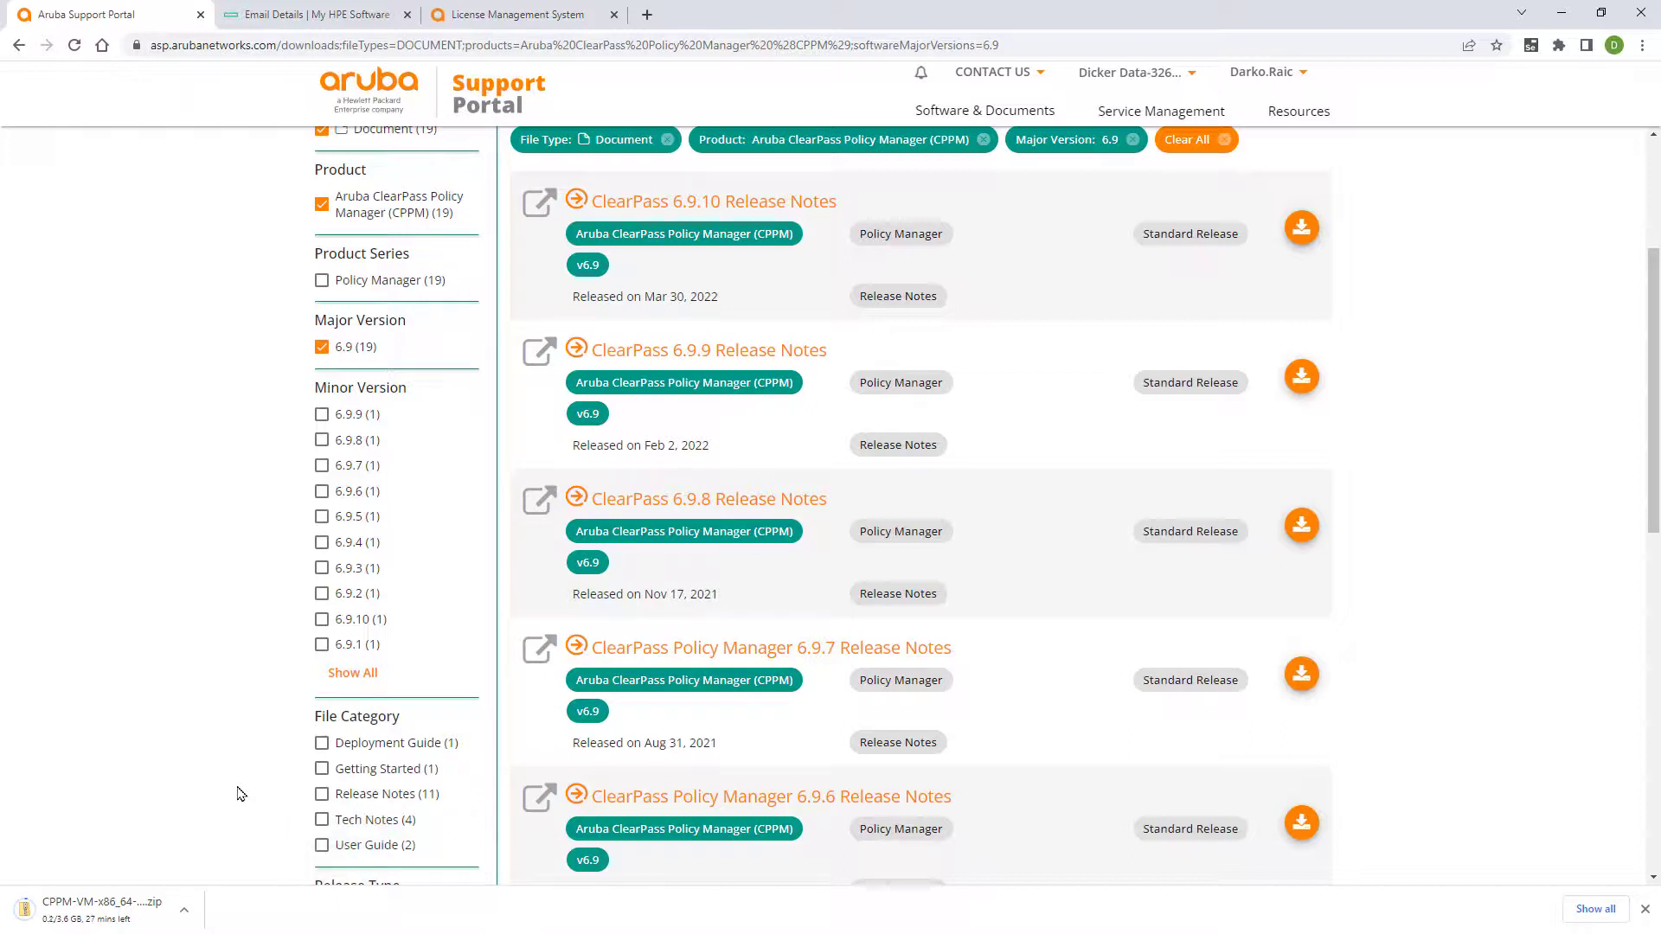
{"action": "left_click", "coordinate": [321, 820]}
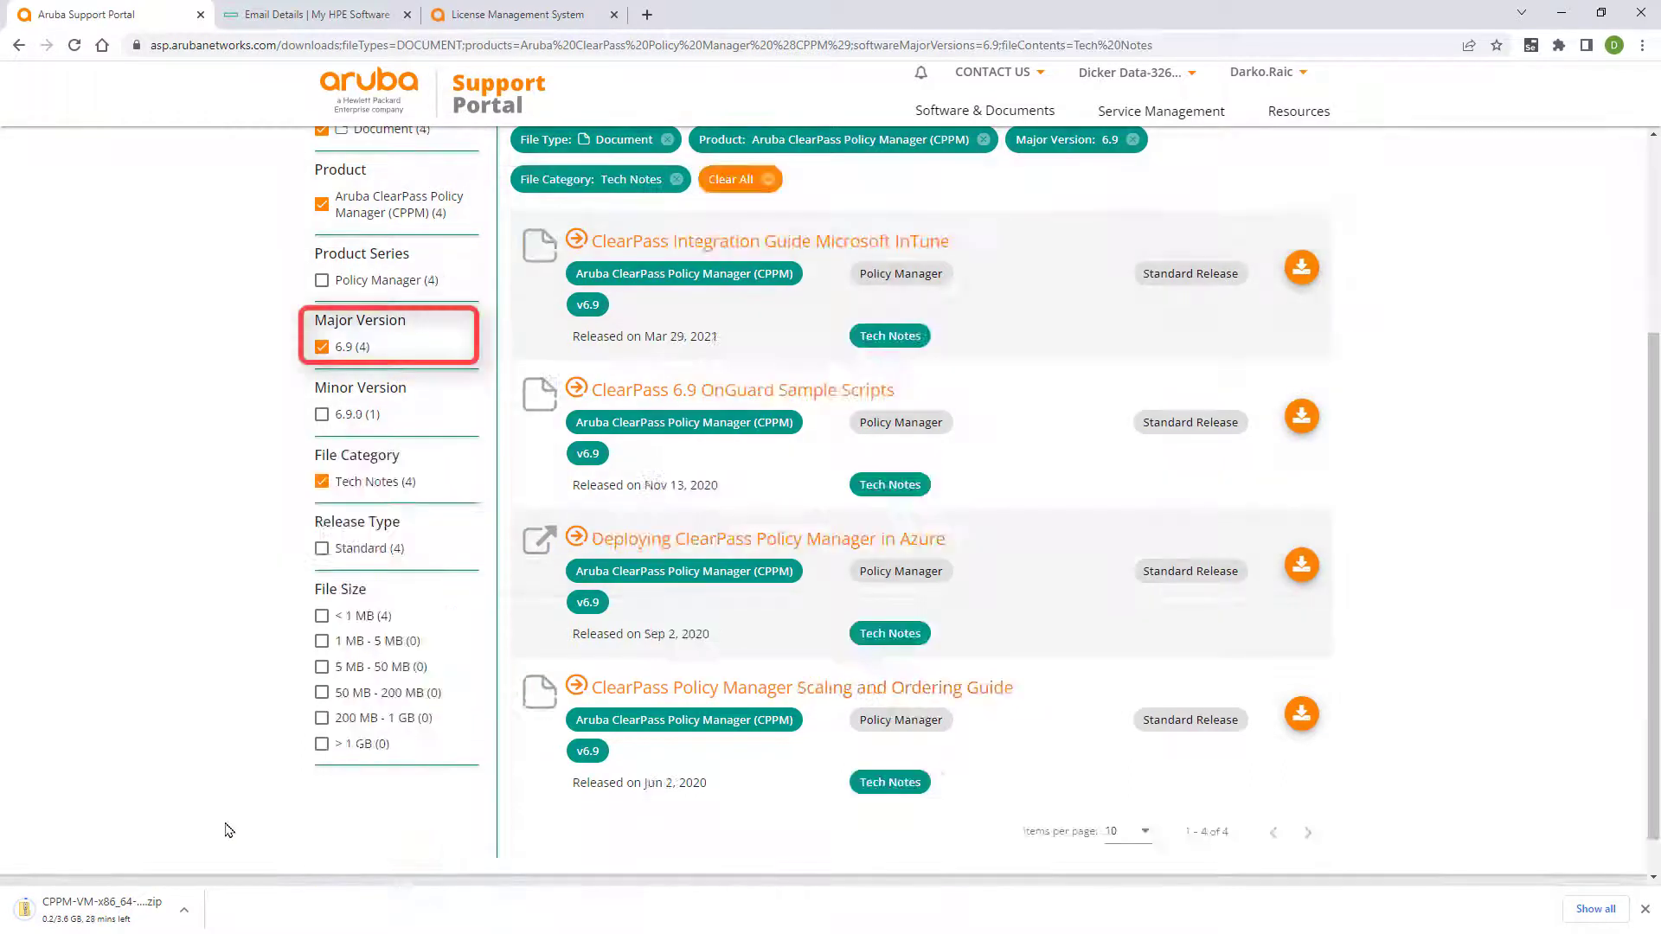
{"action": "left_click", "coordinate": [321, 347]}
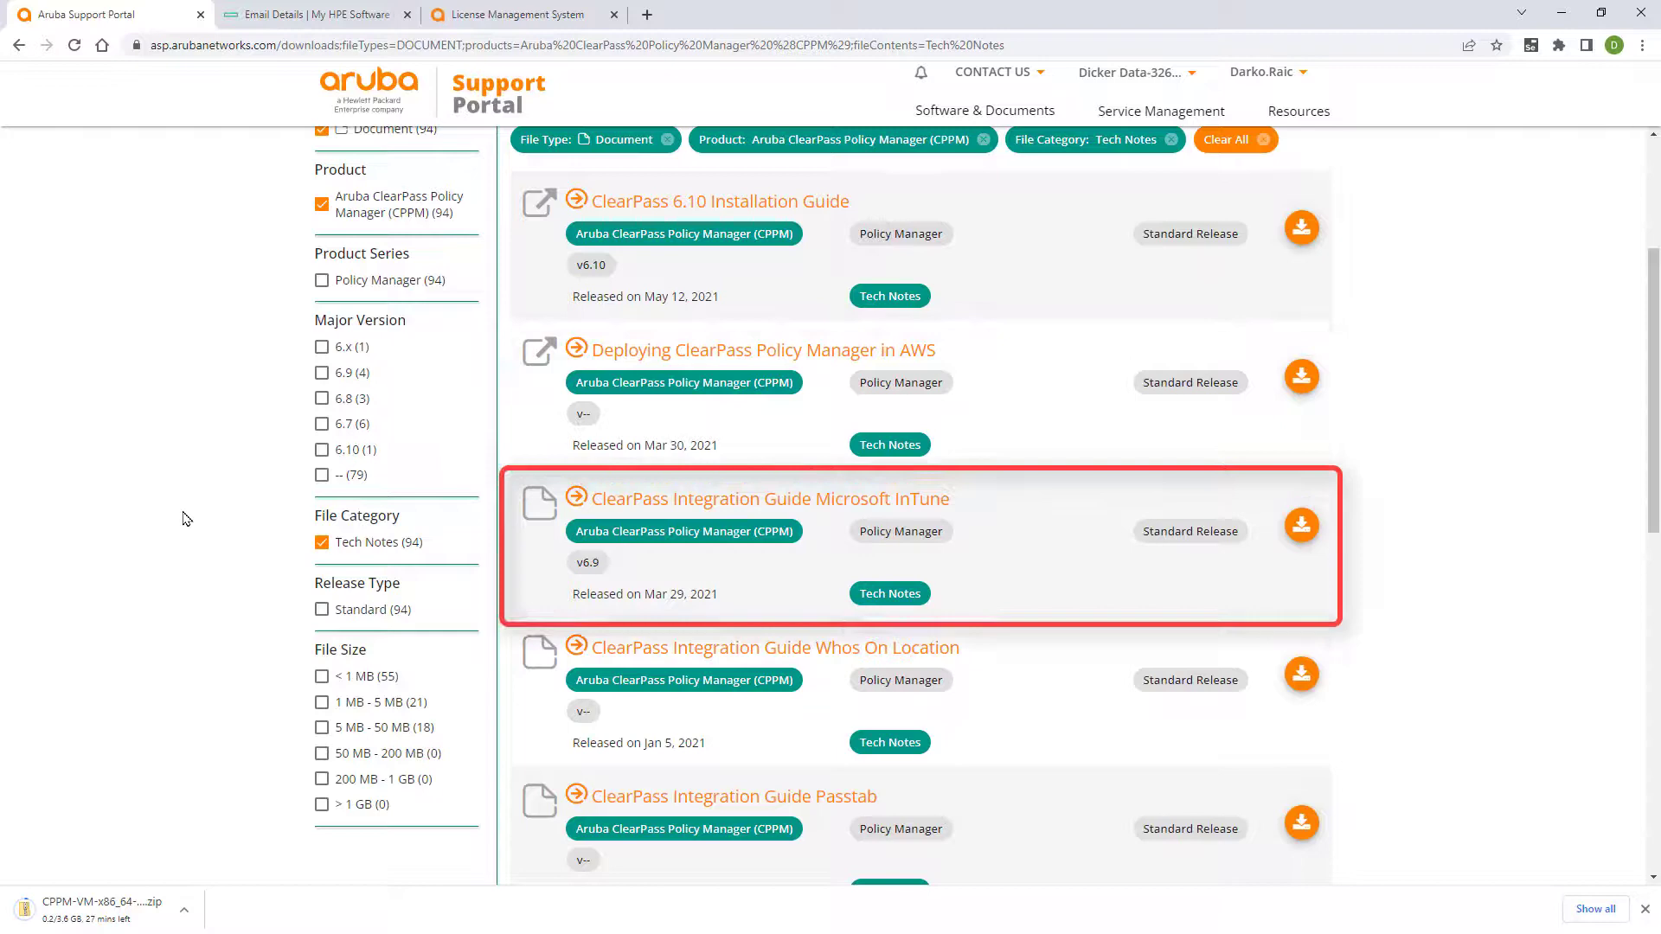
- Show 100 results per page and open the Installing ClearPass 6.8 on a VM Tech Note
{"action": "scroll", "coordinate": [1076, 642], "scroll_direction": "down", "scroll_amount": 15}
{"action": "left_click", "coordinate": [1132, 791]}
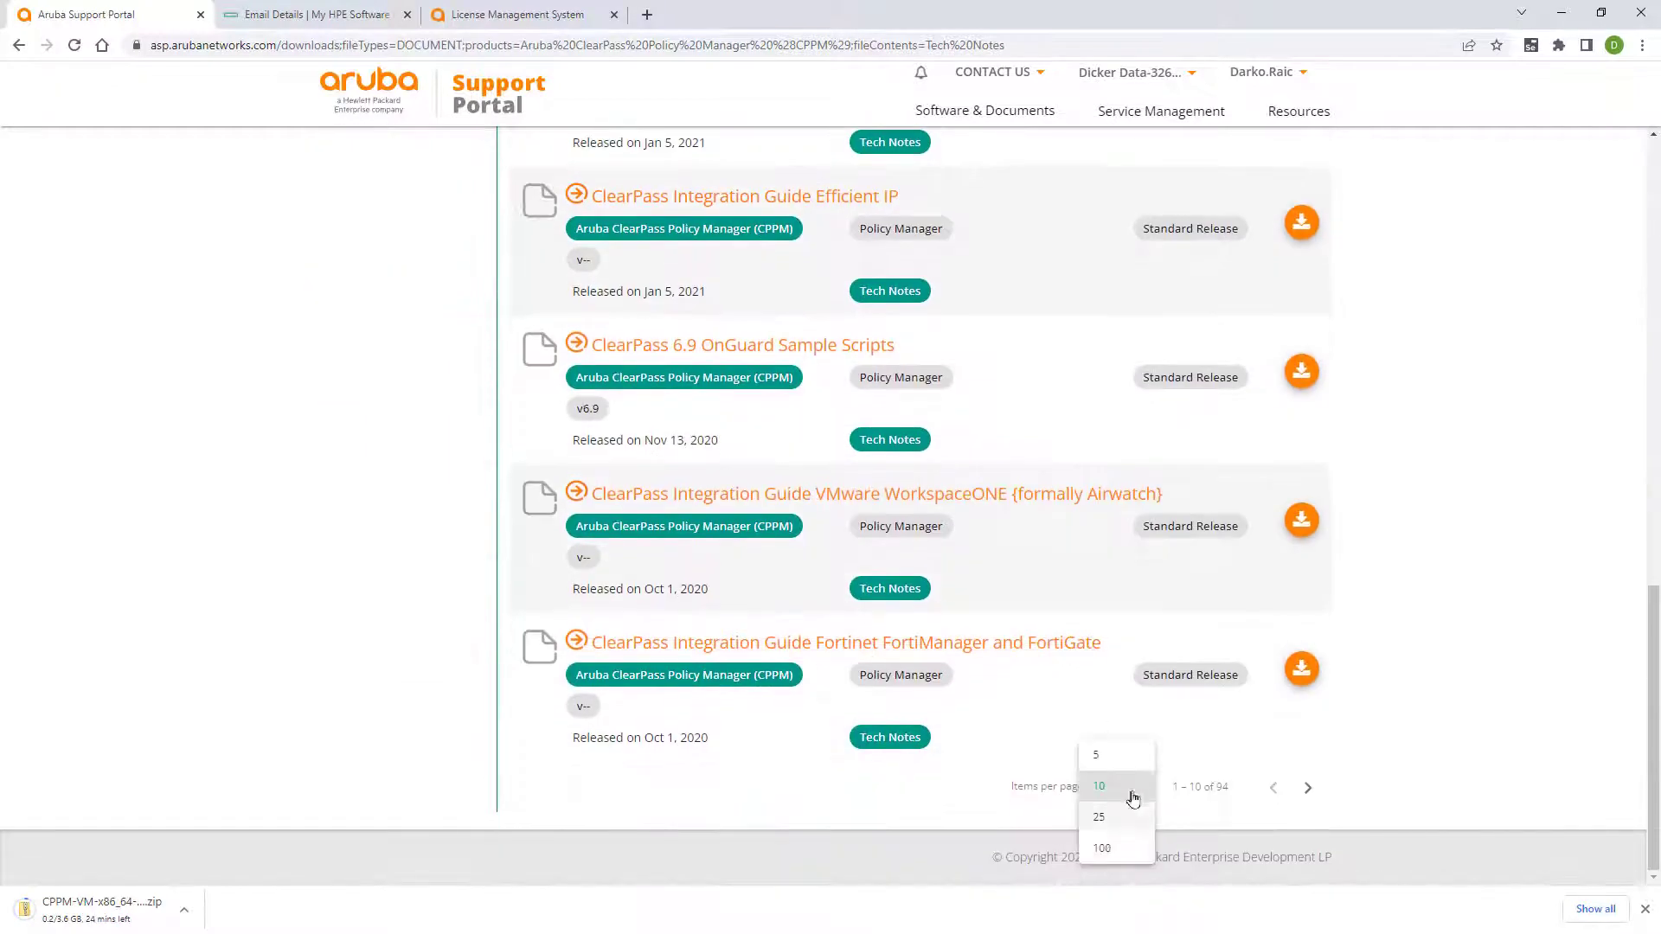
{"action": "left_click", "coordinate": [1108, 846]}
{"action": "scroll", "coordinate": [1057, 780], "scroll_direction": "down", "scroll_amount": 5}
{"action": "scroll", "coordinate": [1057, 780], "scroll_direction": "down", "scroll_amount": 5}
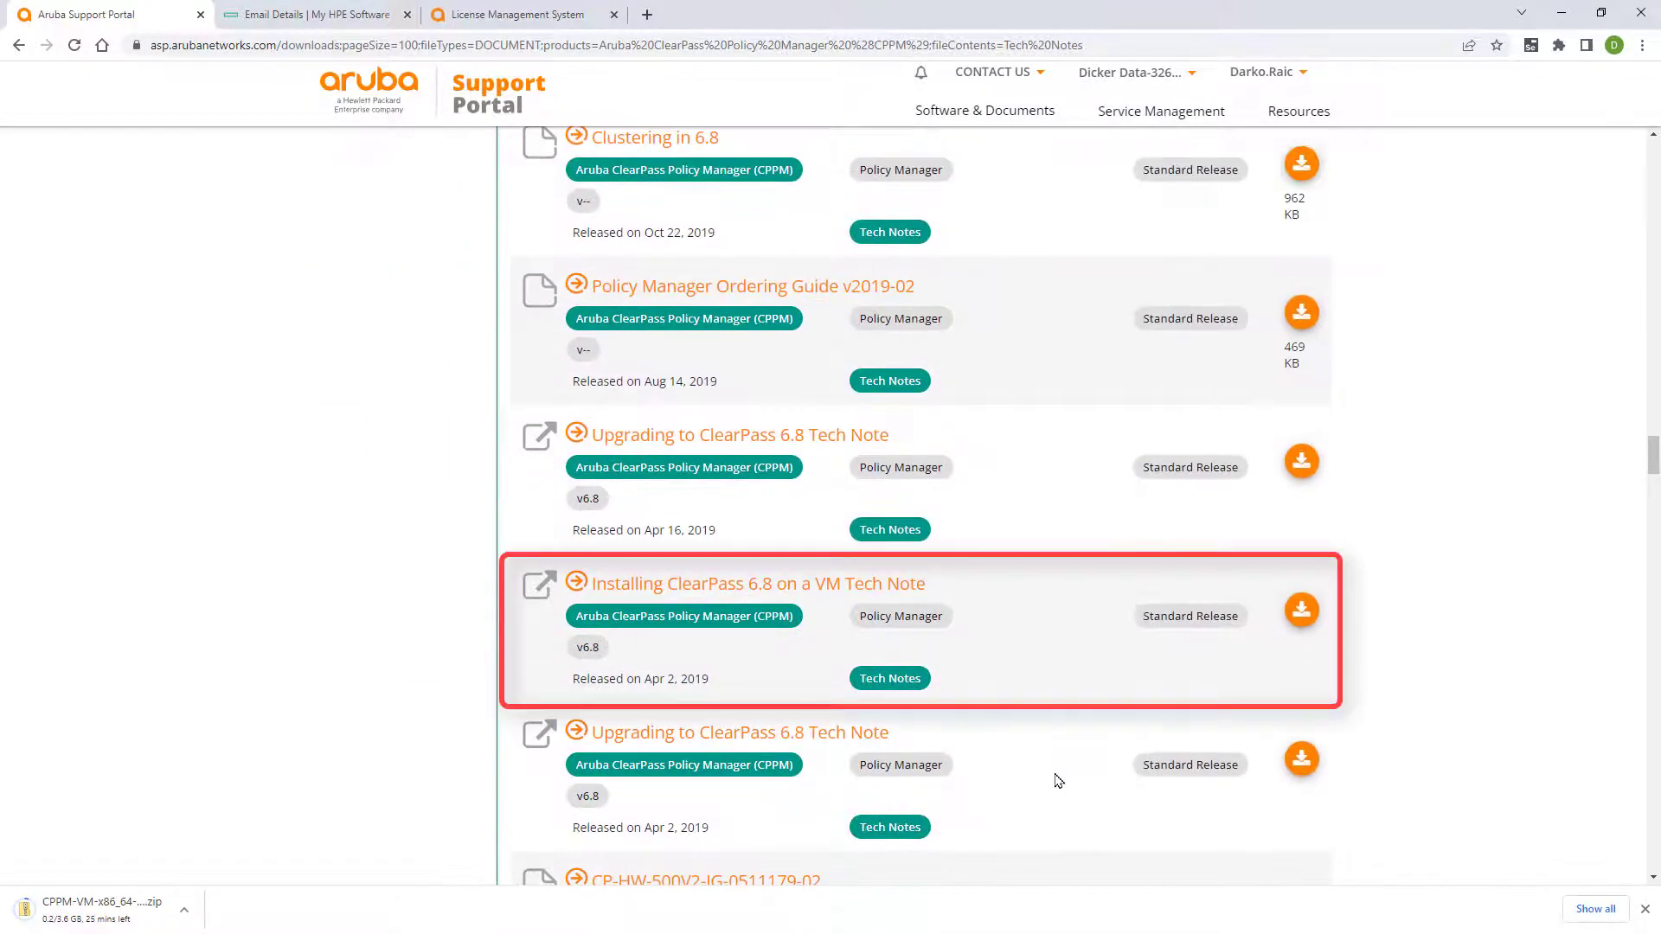
{"action": "left_click", "coordinate": [861, 580]}
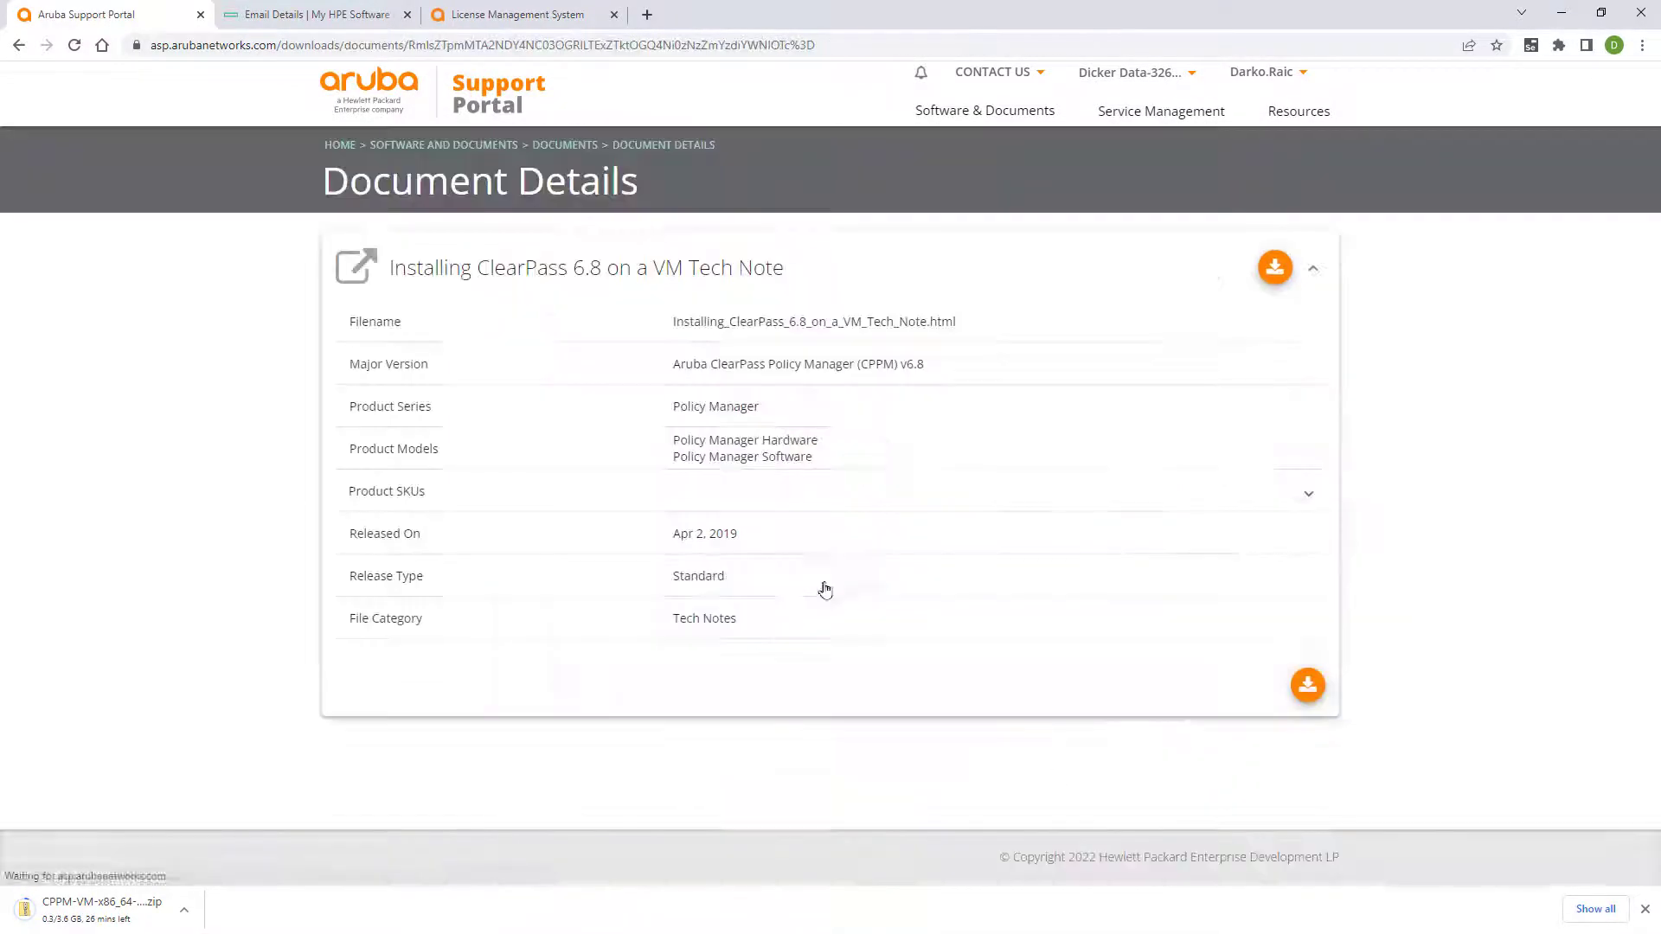
- Open the tech note and go to Deploy the ClearPass Image on a VMware ESXi Server
{"action": "left_click", "coordinate": [1306, 684]}
{"action": "left_click", "coordinate": [164, 193]}
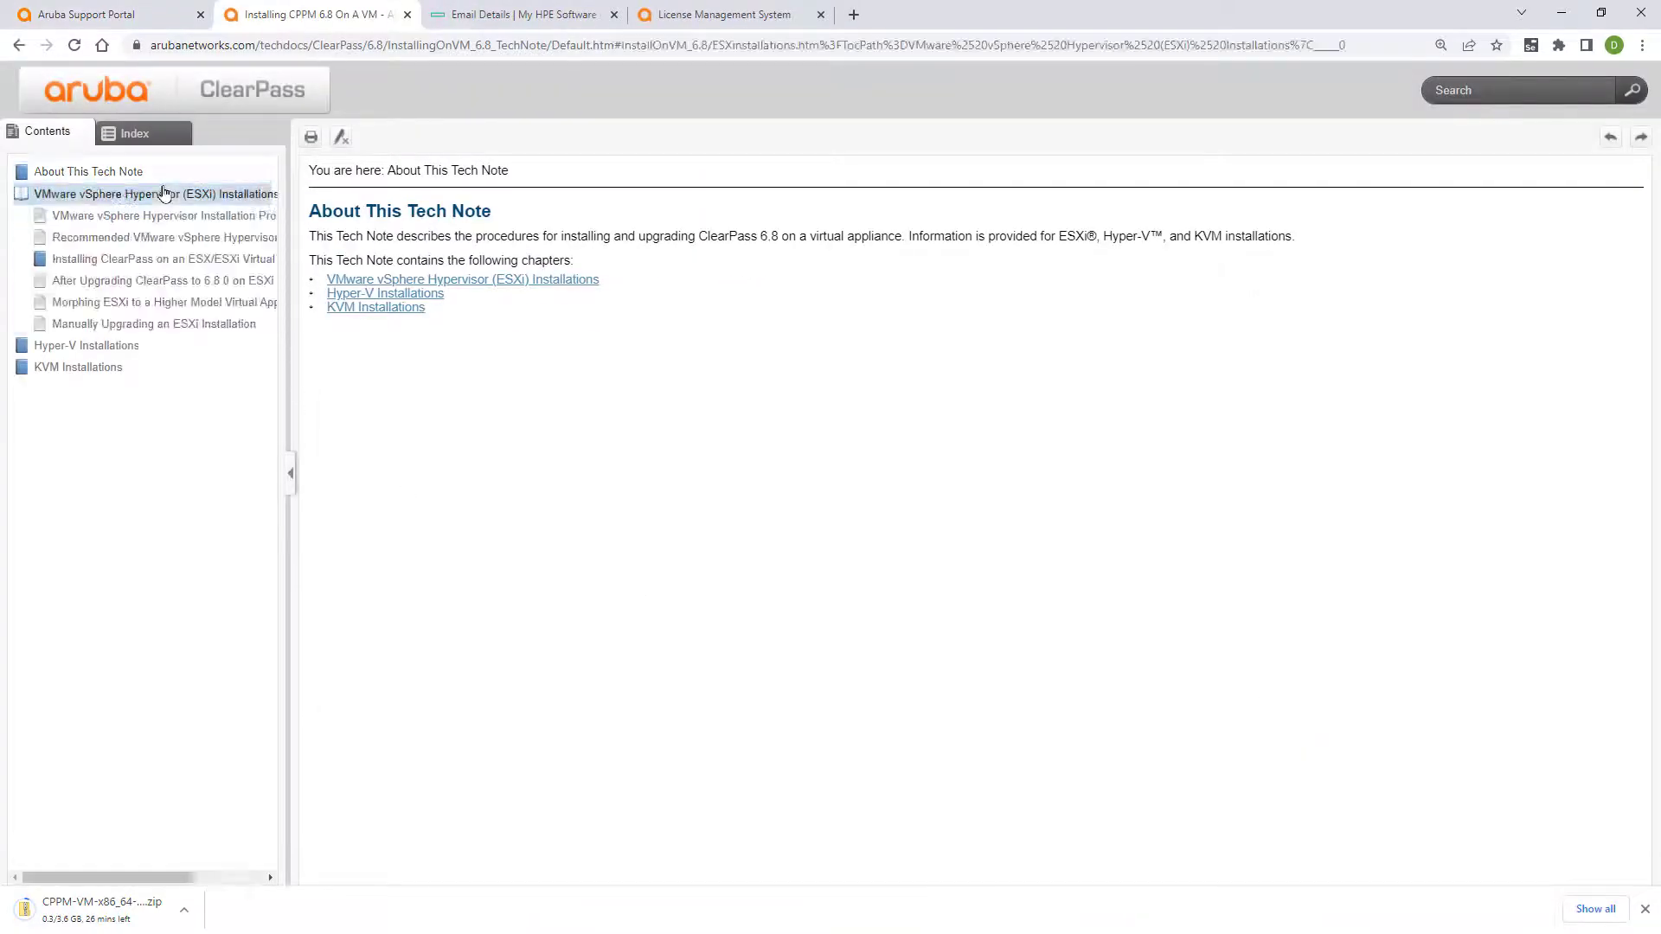
{"action": "left_click", "coordinate": [167, 216]}
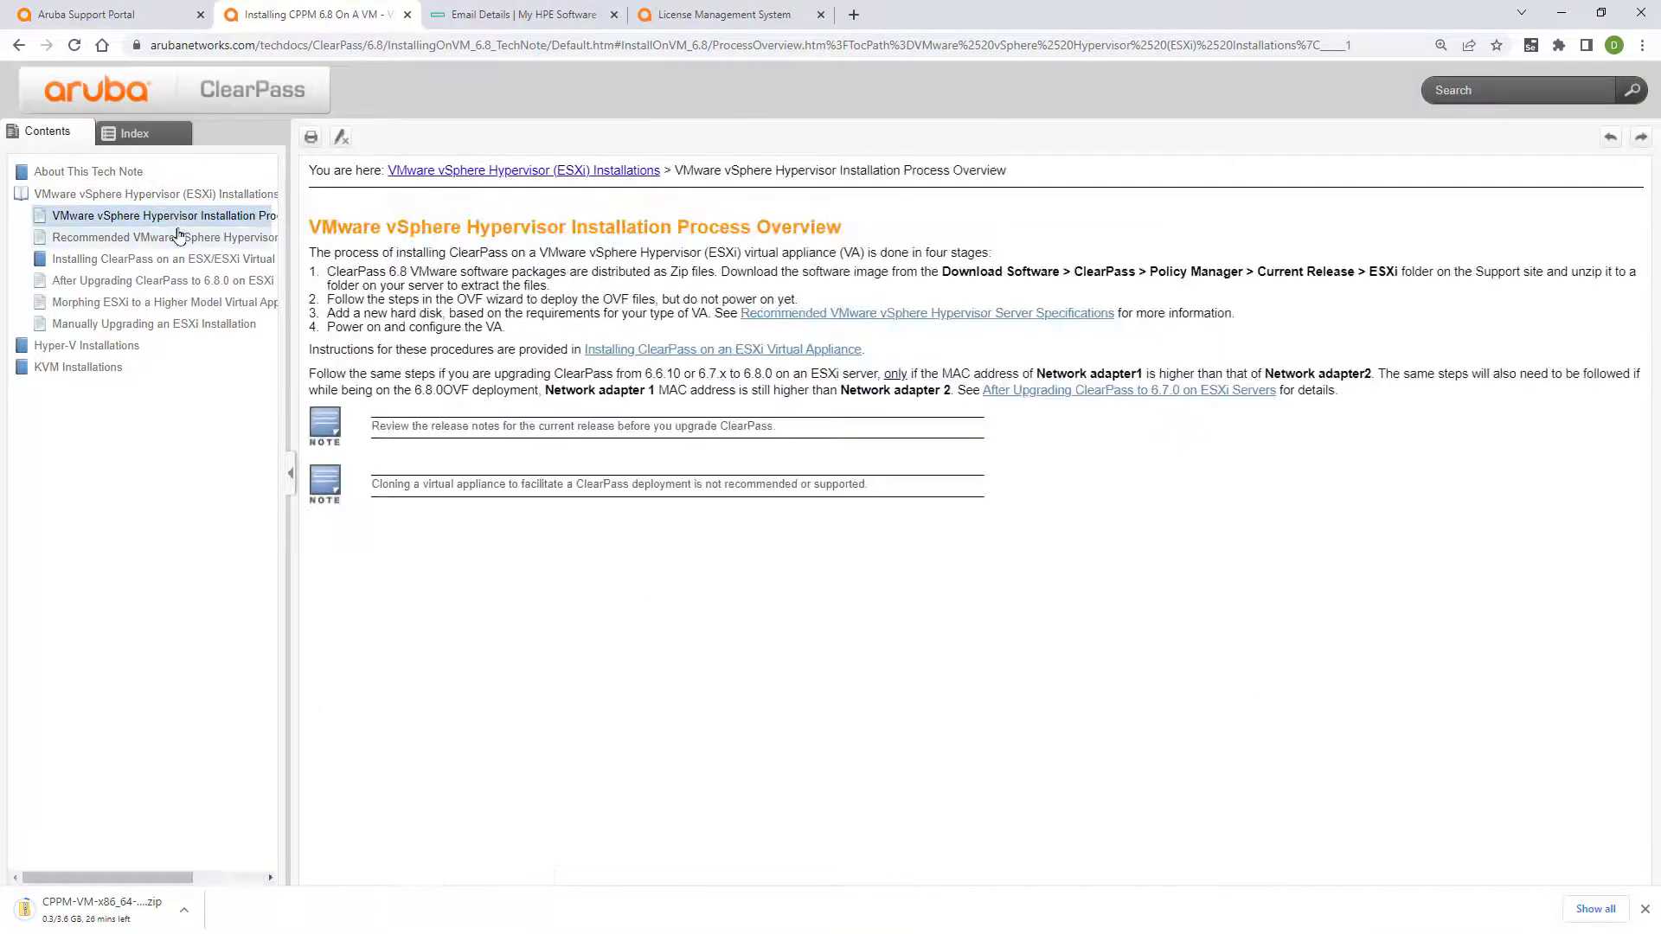
{"action": "left_click", "coordinate": [181, 259]}
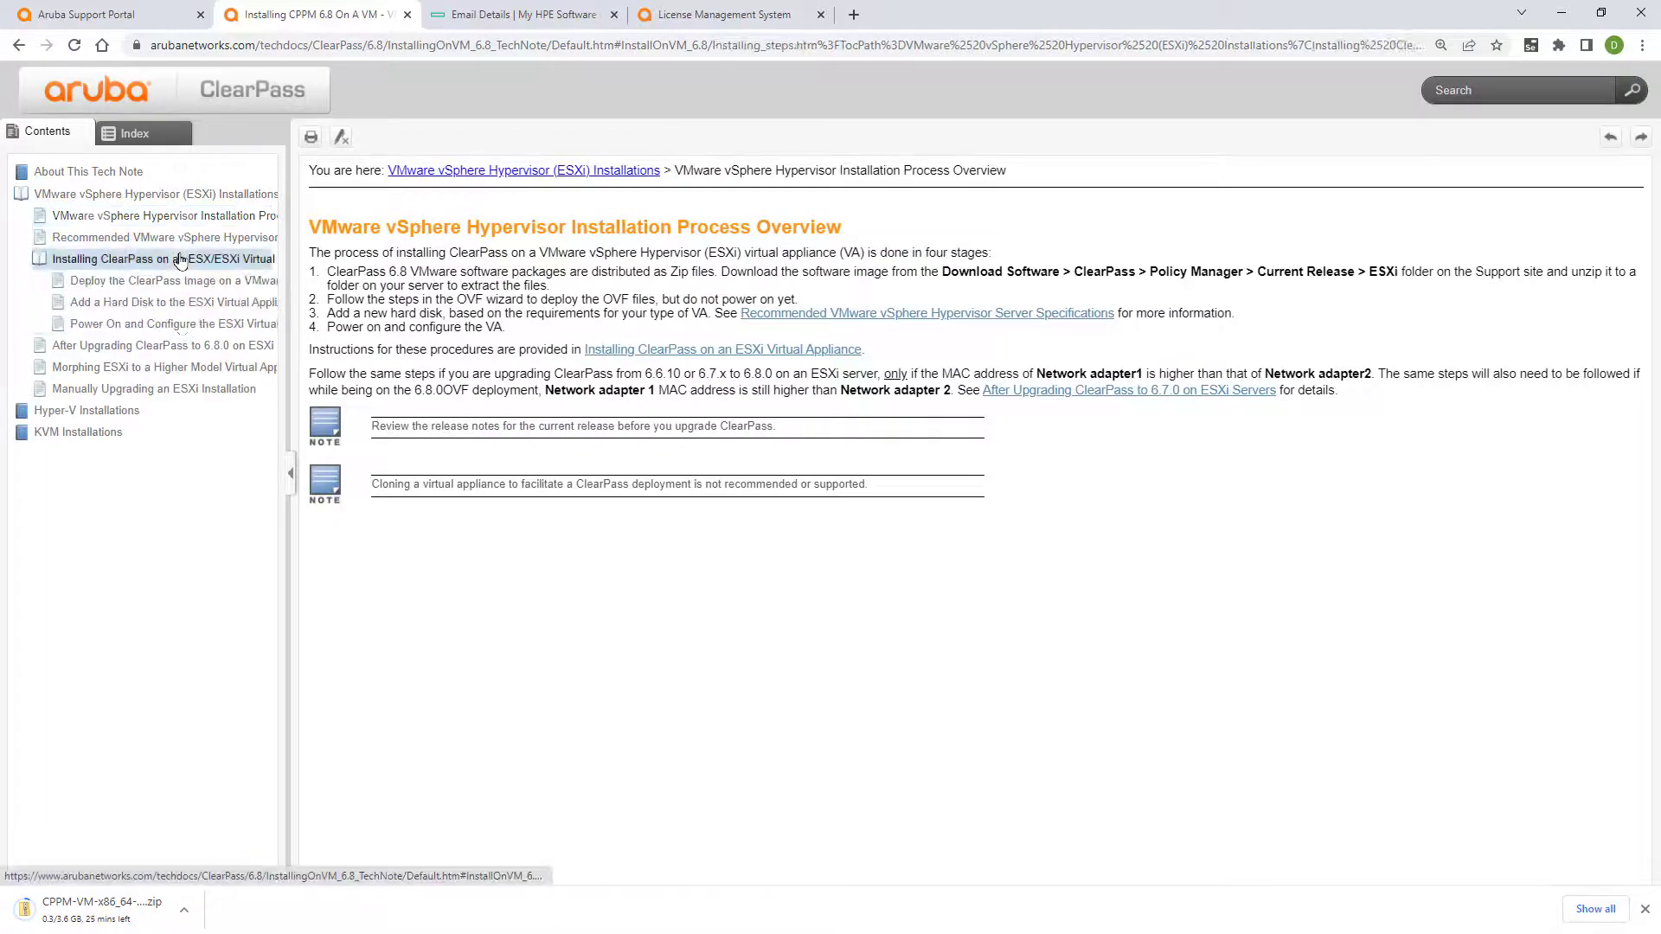
{"action": "left_click", "coordinate": [183, 282]}
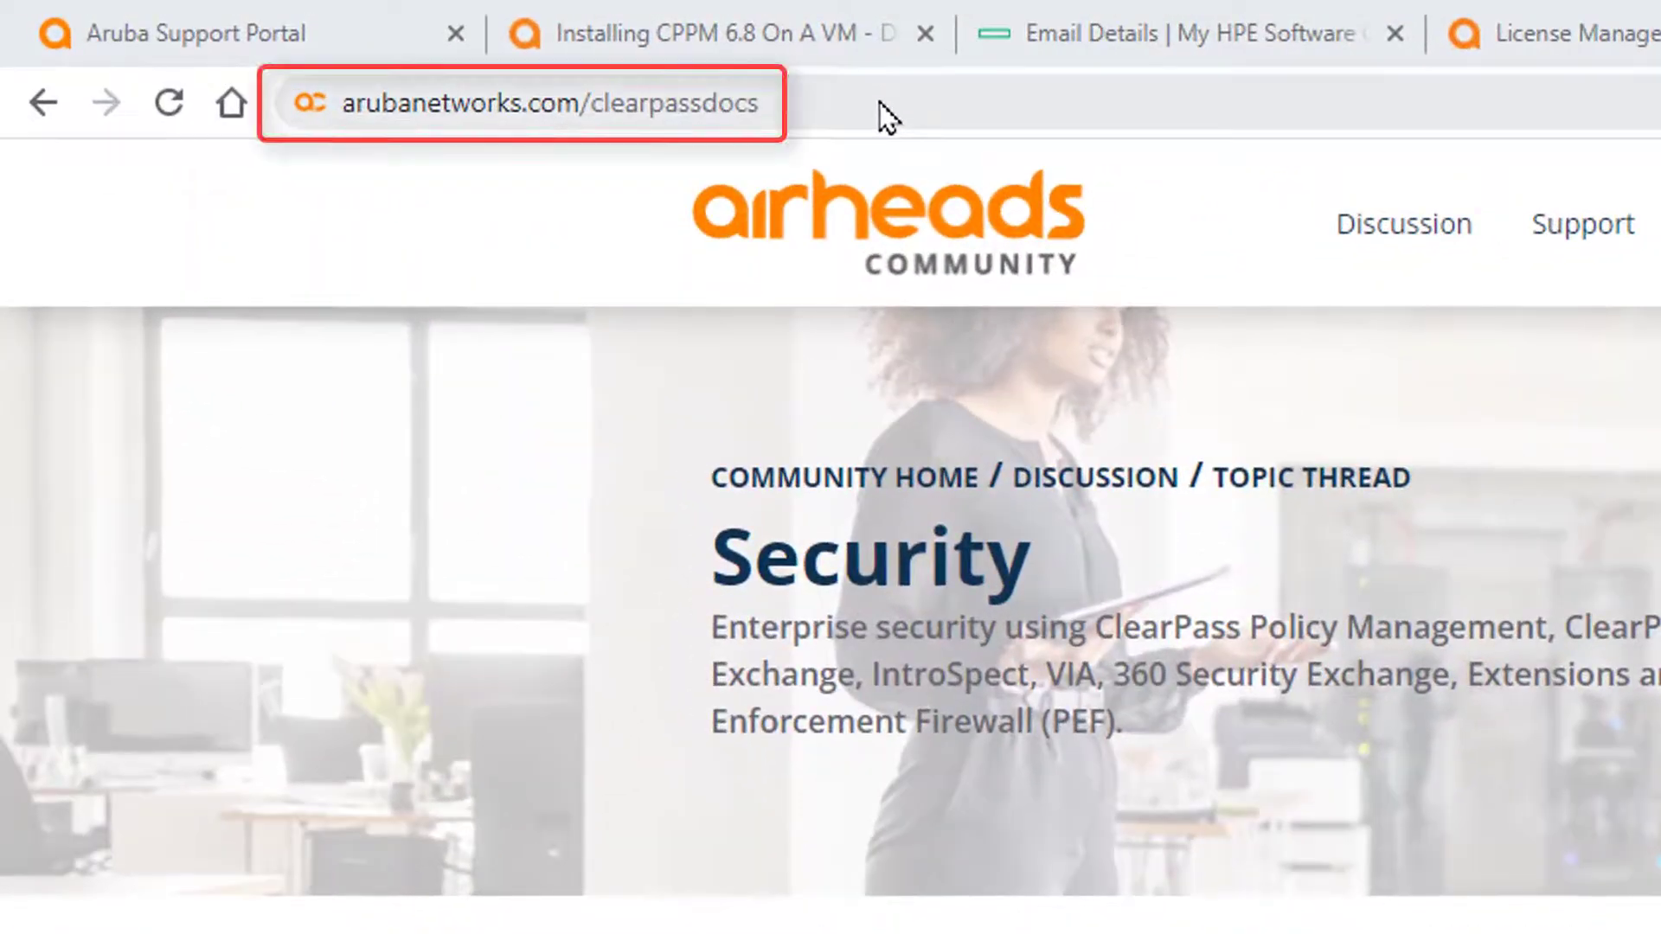
- Go to arubanetworks.com/clearpassdocs to reach the Airheads Community ClearPass Docs thread
{"action": "left_click", "coordinate": [390, 44]}
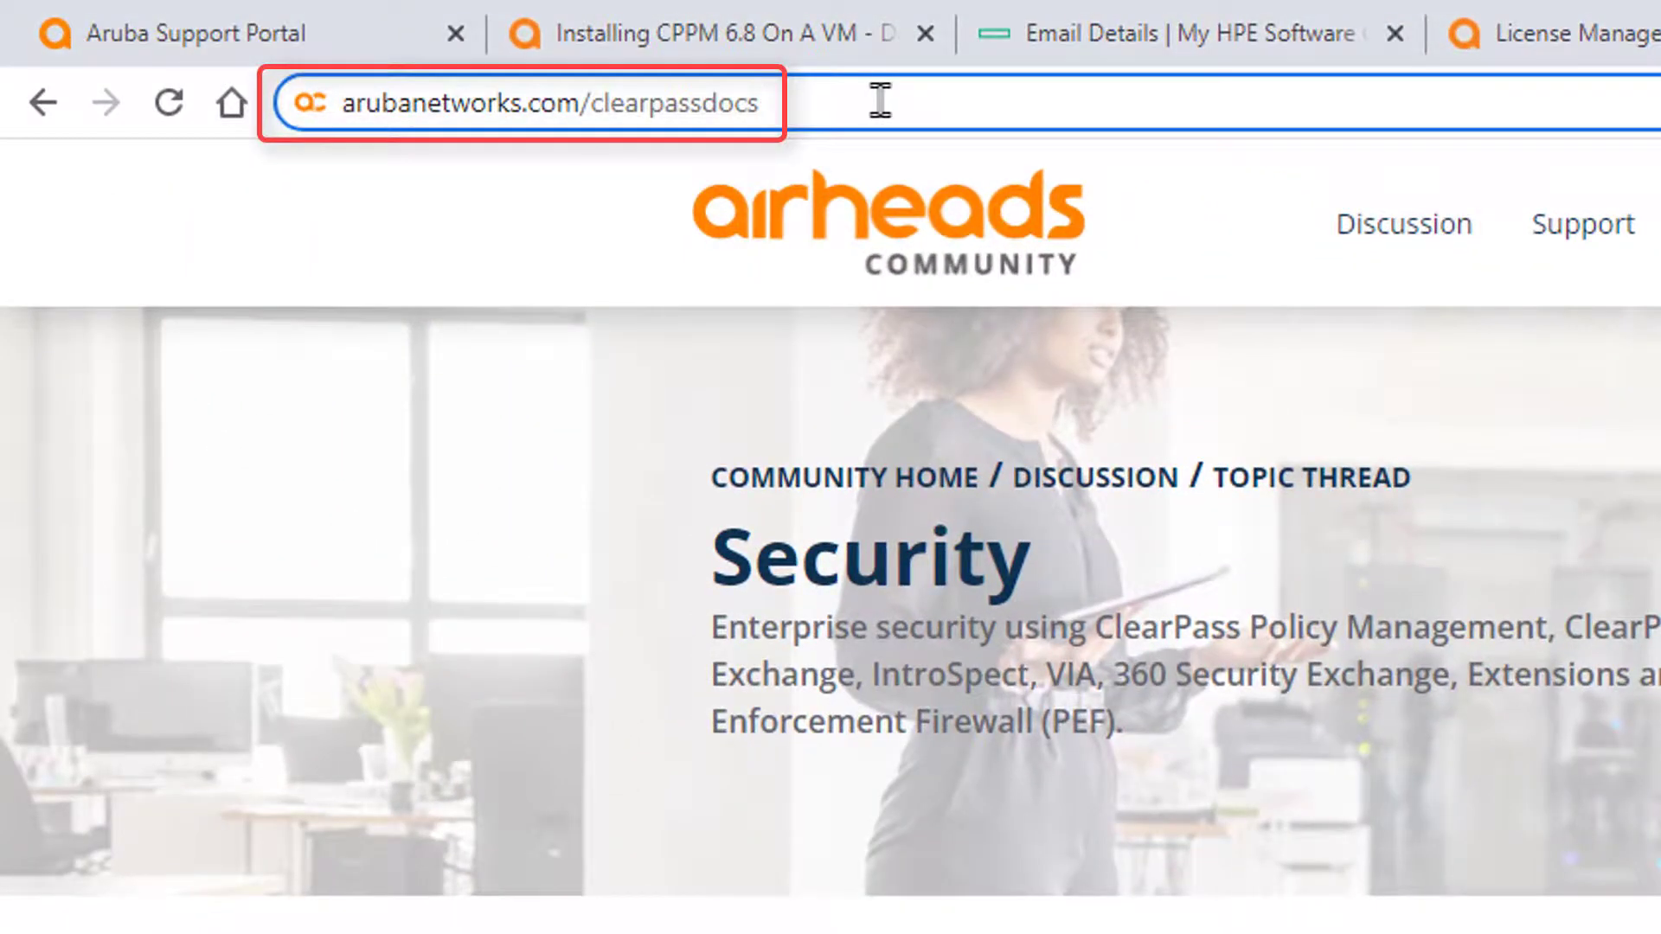